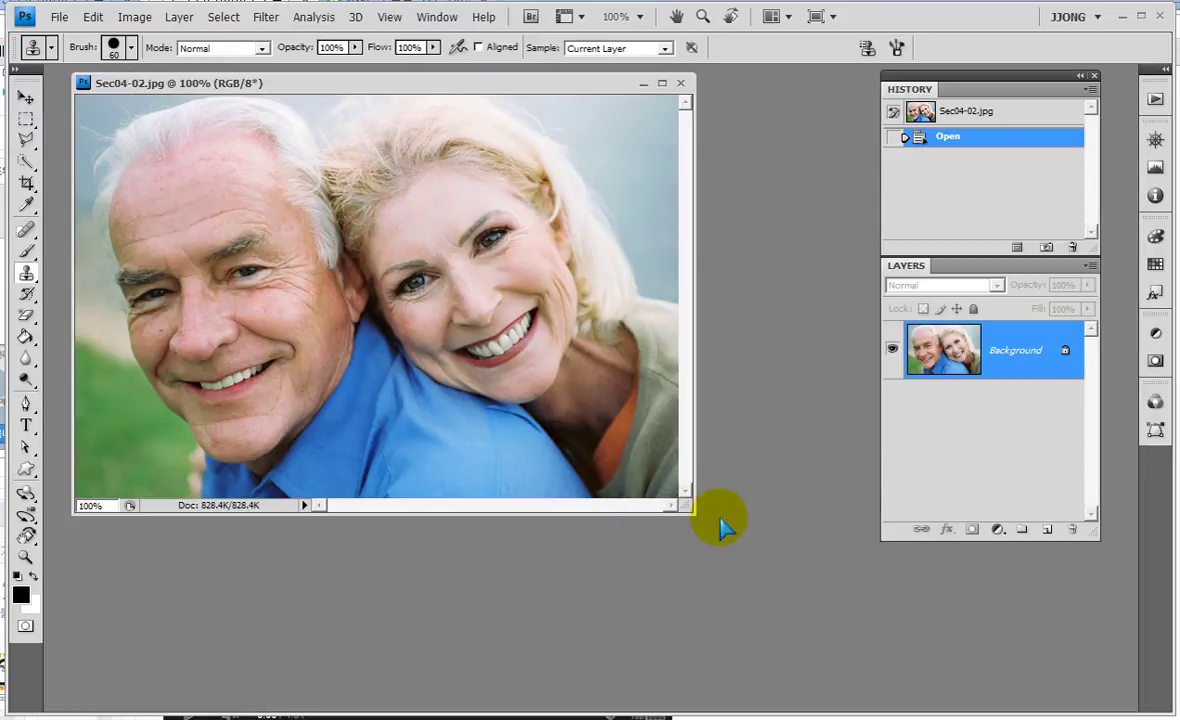
# Step: Enlarge the Sec04-02.jpg window and zoom to 343% on the man's forehead and eyes
pyautogui.moveTo(687, 506); pyautogui.dragTo(829, 558)
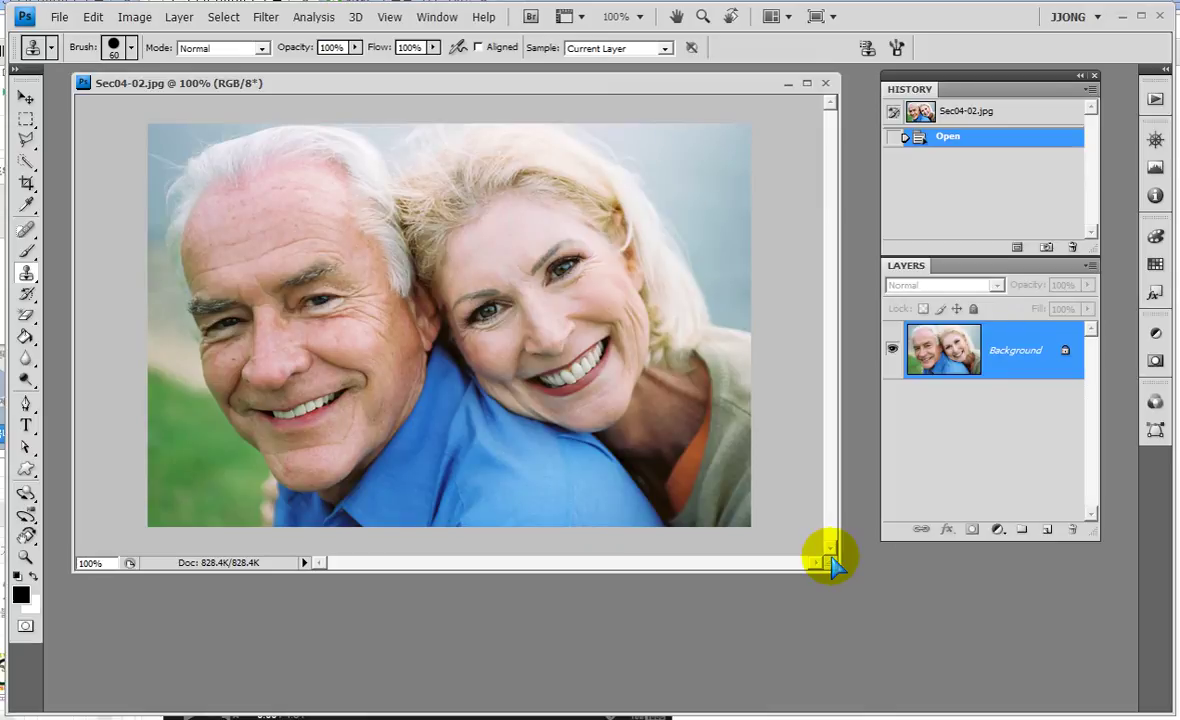
pyautogui.click(26, 556)
pyautogui.moveTo(205, 192); pyautogui.dragTo(356, 332)
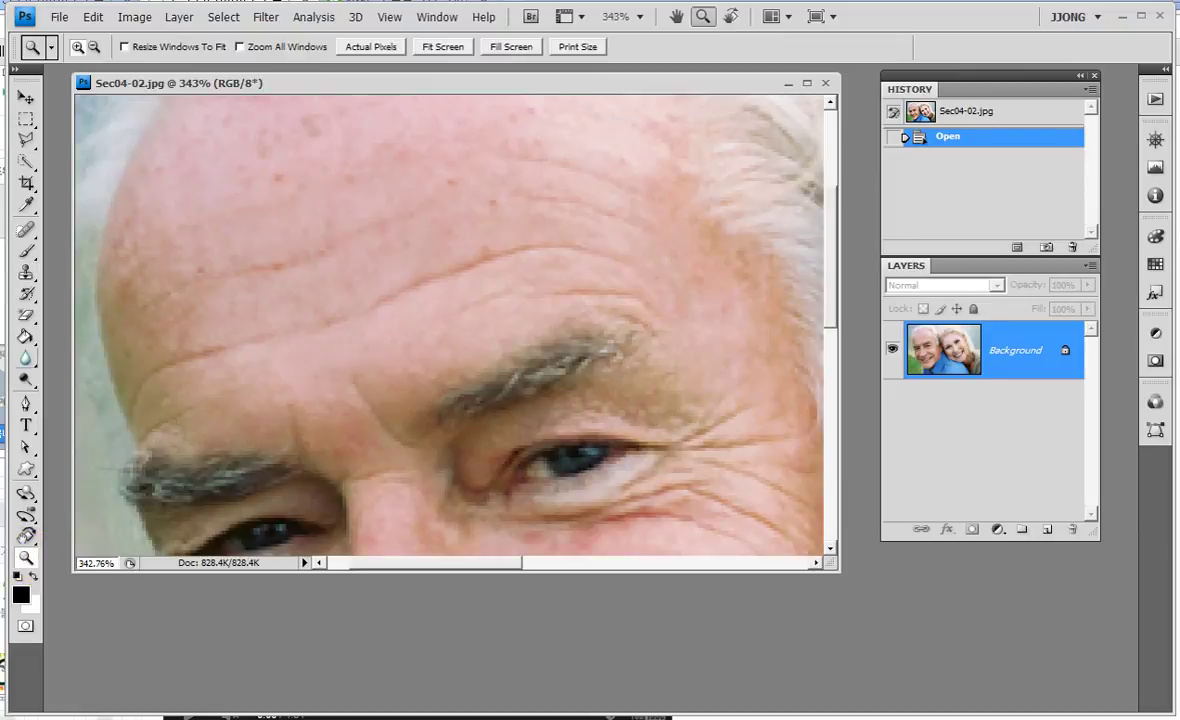
# Step: Browse the Clone Stamp variants, then choose the Spot Healing Brush Tool instead
pyautogui.click(26, 272)
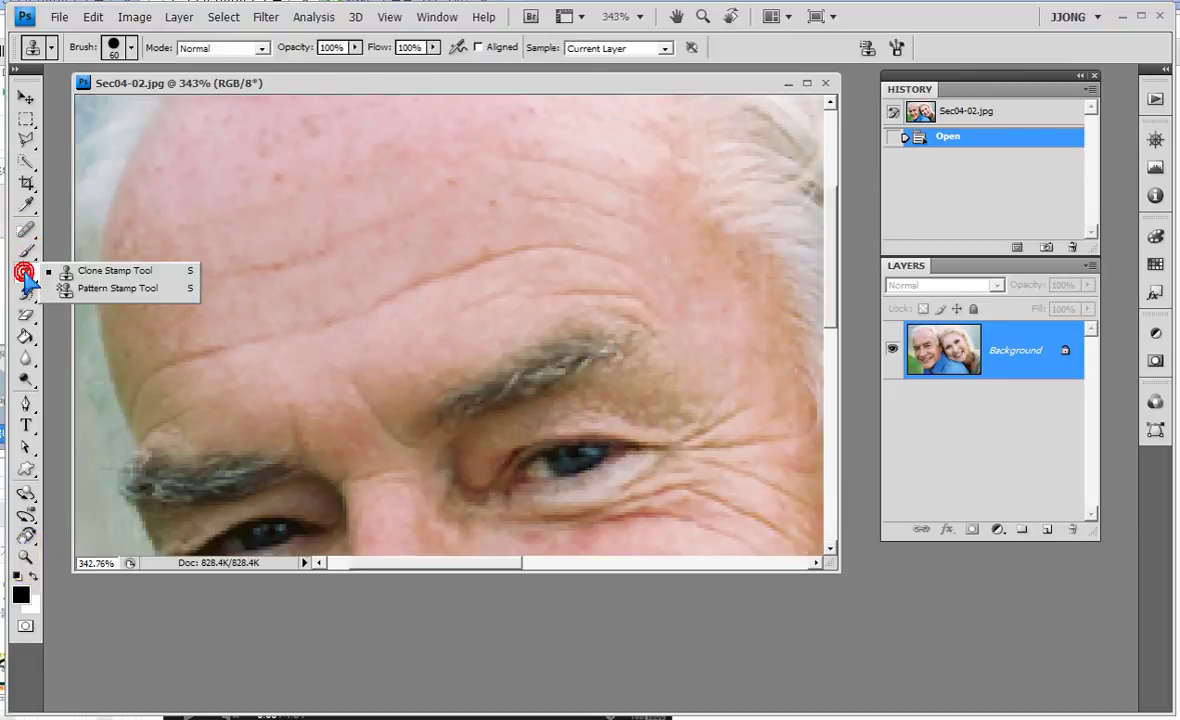
pyautogui.click(96, 271)
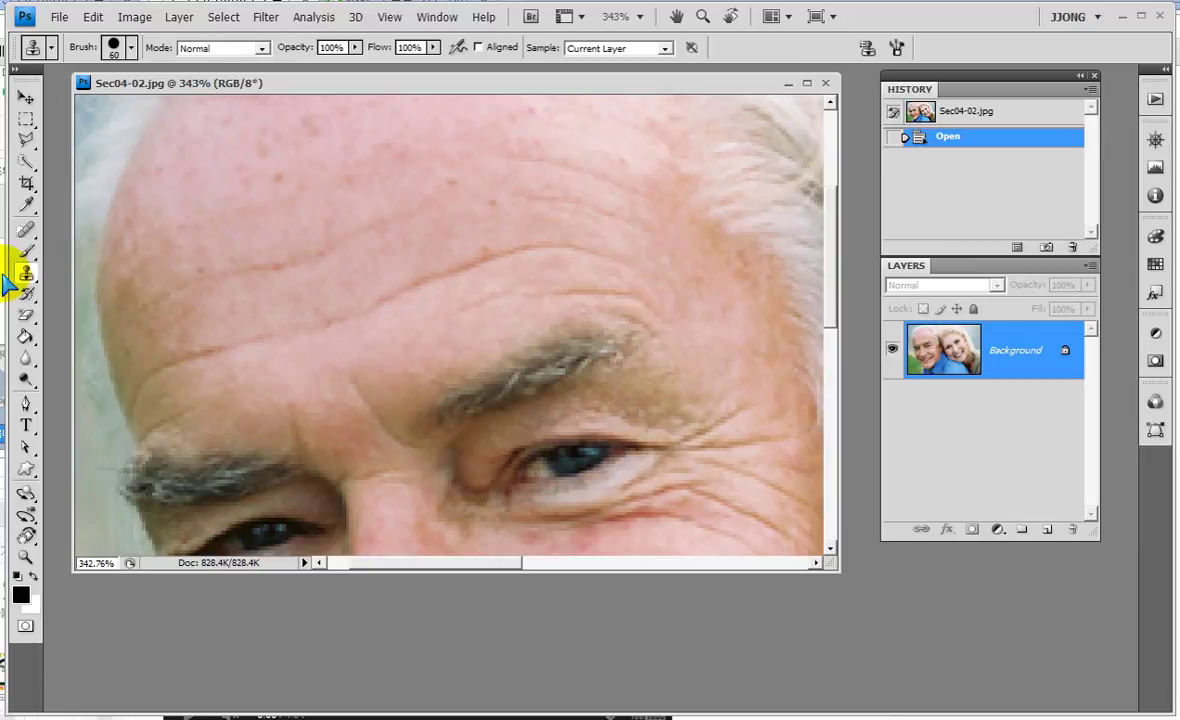
pyautogui.click(27, 232)
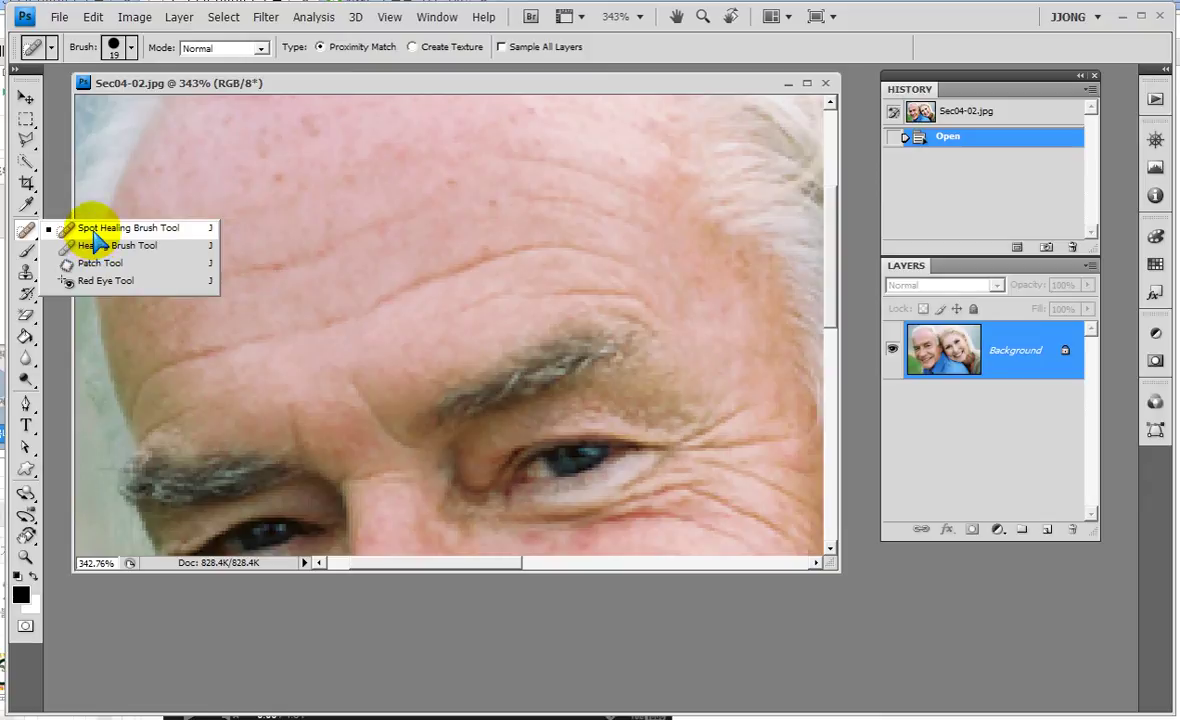
# Step: Shrink the Spot Healing Brush and heal the left and middle forehead wrinkles
pyautogui.click(95, 234)
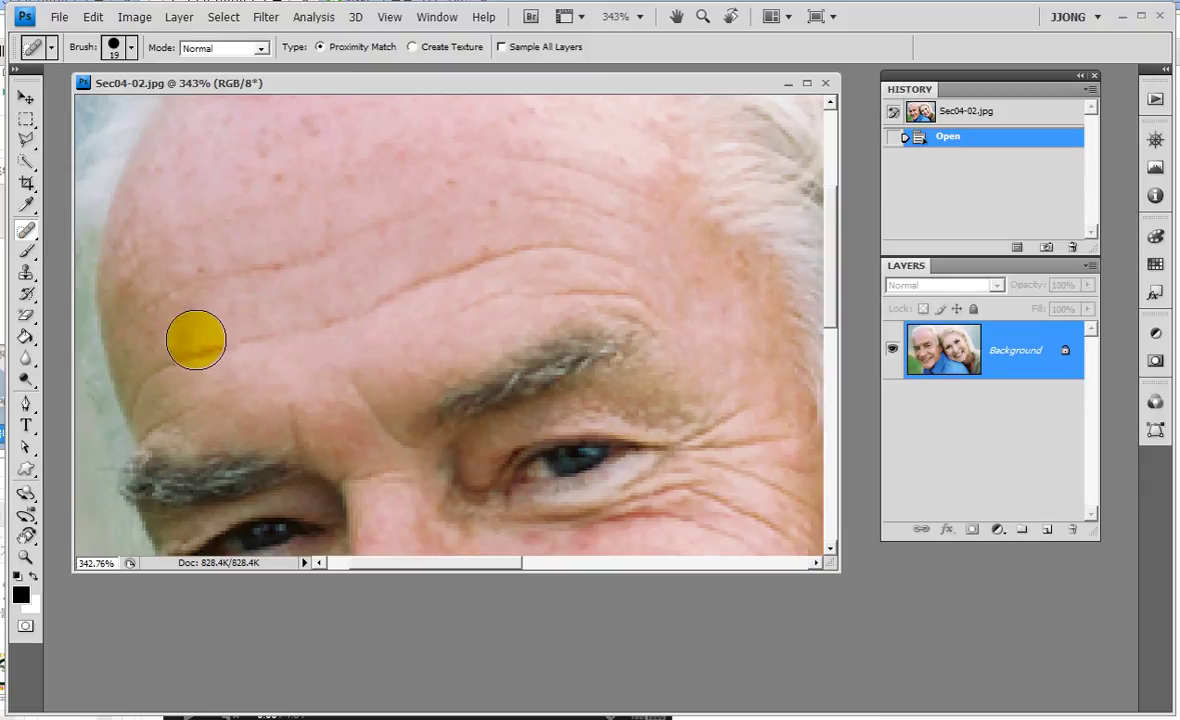
pyautogui.press('[')
pyautogui.press('[')
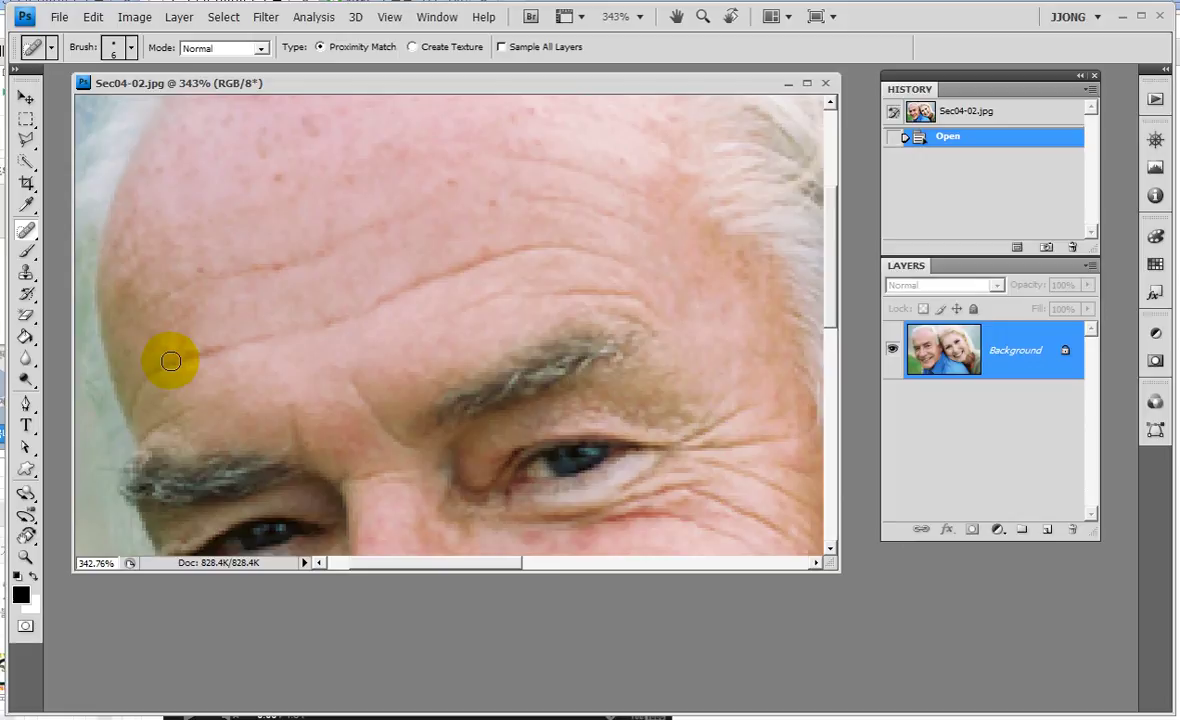
pyautogui.moveTo(167, 362); pyautogui.dragTo(543, 252)
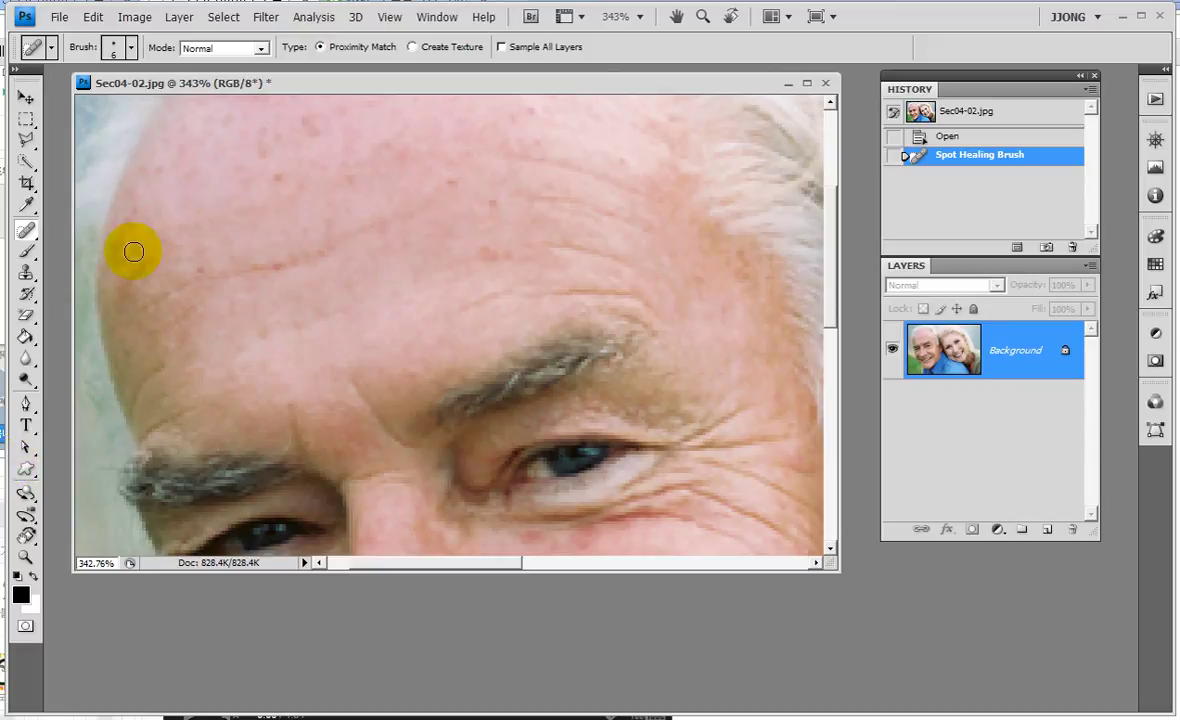
pyautogui.moveTo(135, 303)
pyautogui.mouseDown()
pyautogui.moveTo(237, 263)
pyautogui.moveTo(285, 262)
pyautogui.mouseUp()
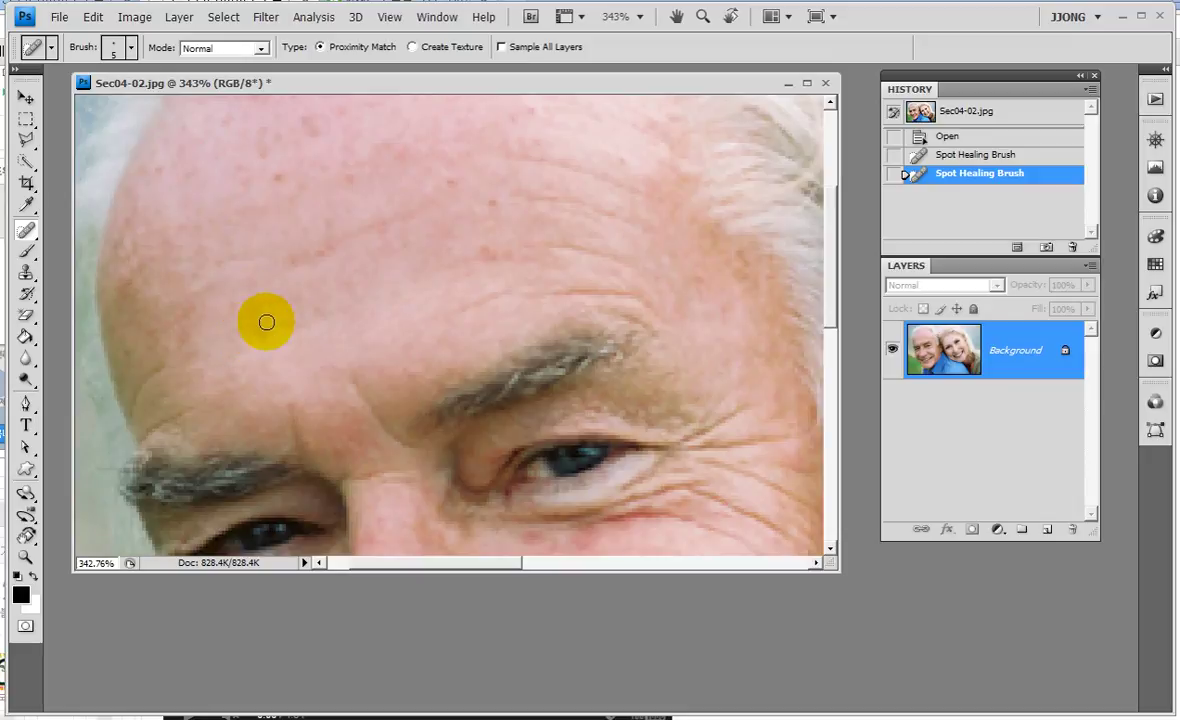
pyautogui.moveTo(289, 262)
pyautogui.mouseDown()
pyautogui.moveTo(311, 260)
pyautogui.moveTo(358, 206)
pyautogui.mouseUp()
pyautogui.moveTo(195, 276); pyautogui.dragTo(214, 262)
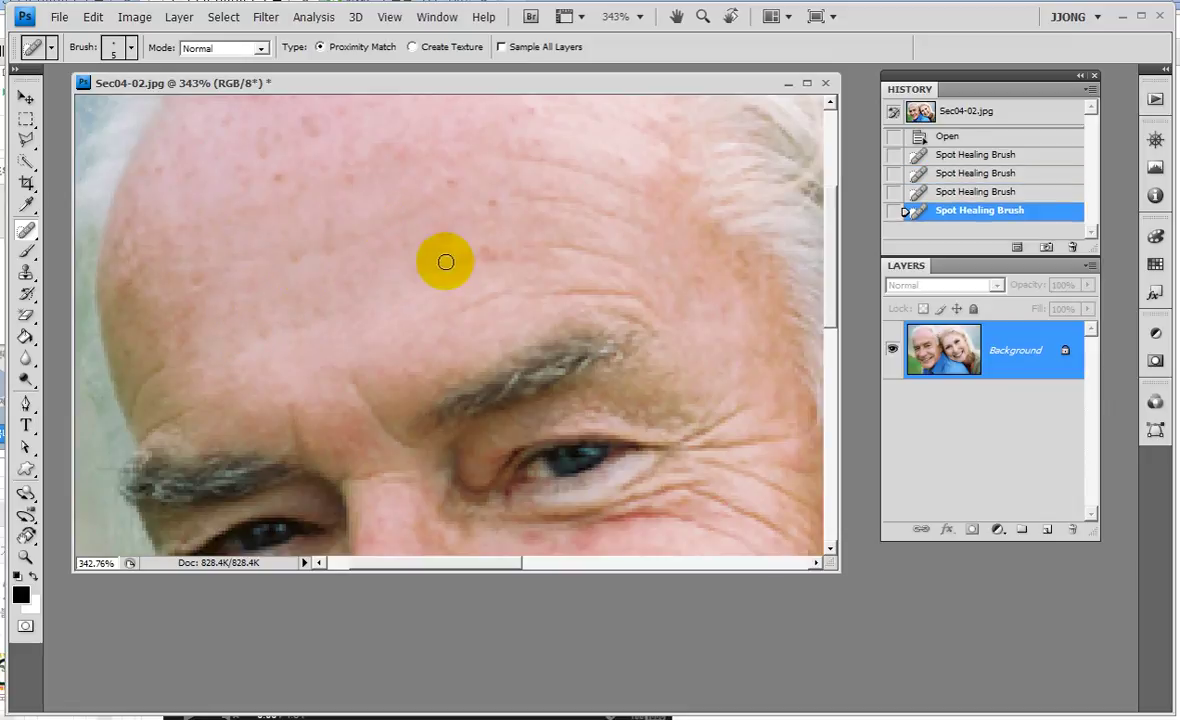
# Step: Heal the right-side forehead wrinkles and a small forehead spot
pyautogui.moveTo(462, 259); pyautogui.dragTo(548, 243)
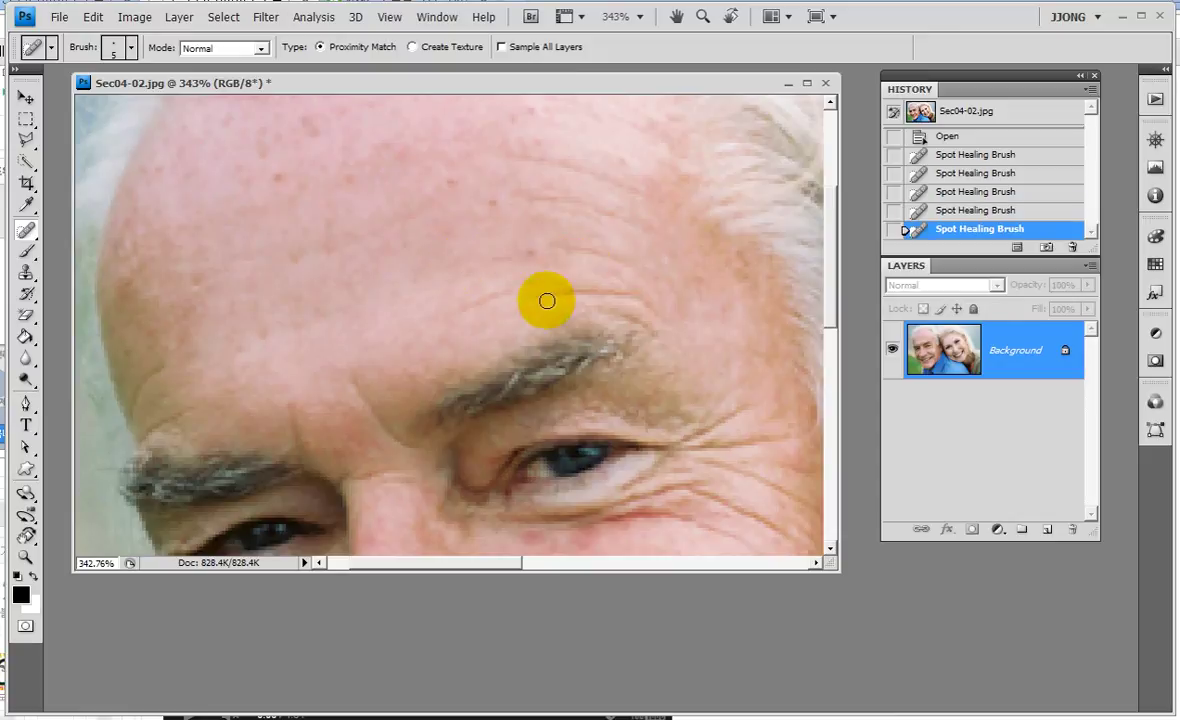
pyautogui.moveTo(445, 315); pyautogui.dragTo(480, 300)
pyautogui.moveTo(553, 291); pyautogui.dragTo(650, 298)
pyautogui.click(470, 244)
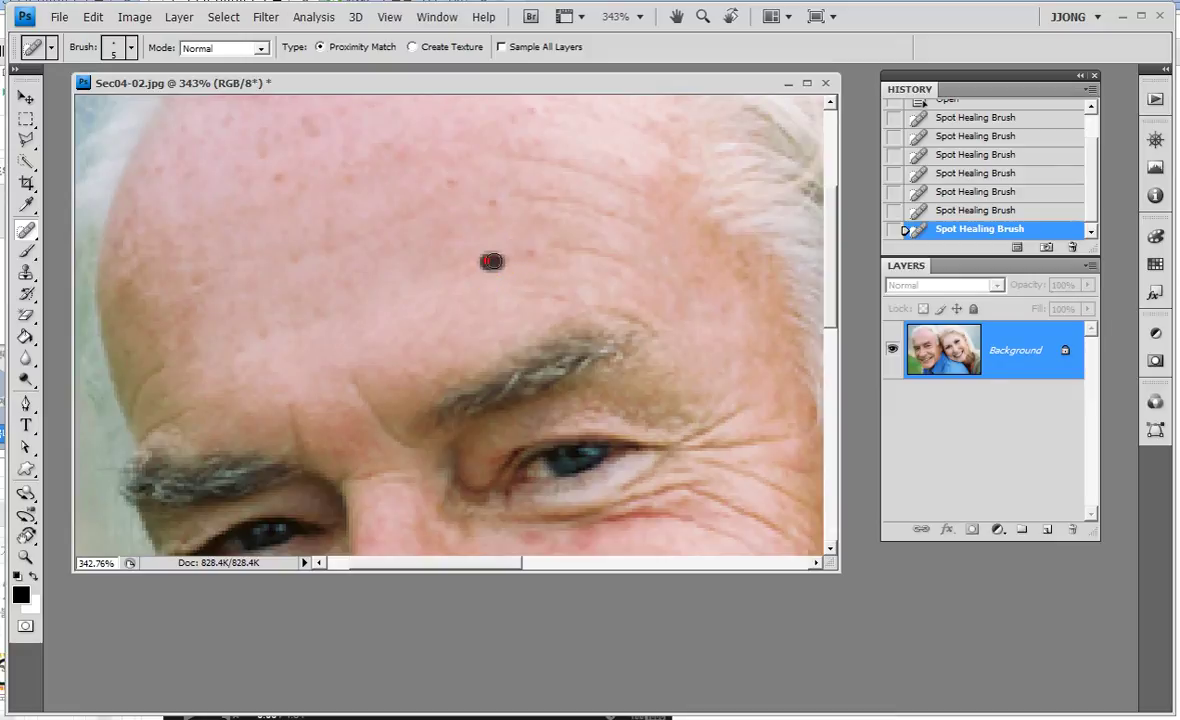
pyautogui.moveTo(571, 245); pyautogui.dragTo(632, 255)
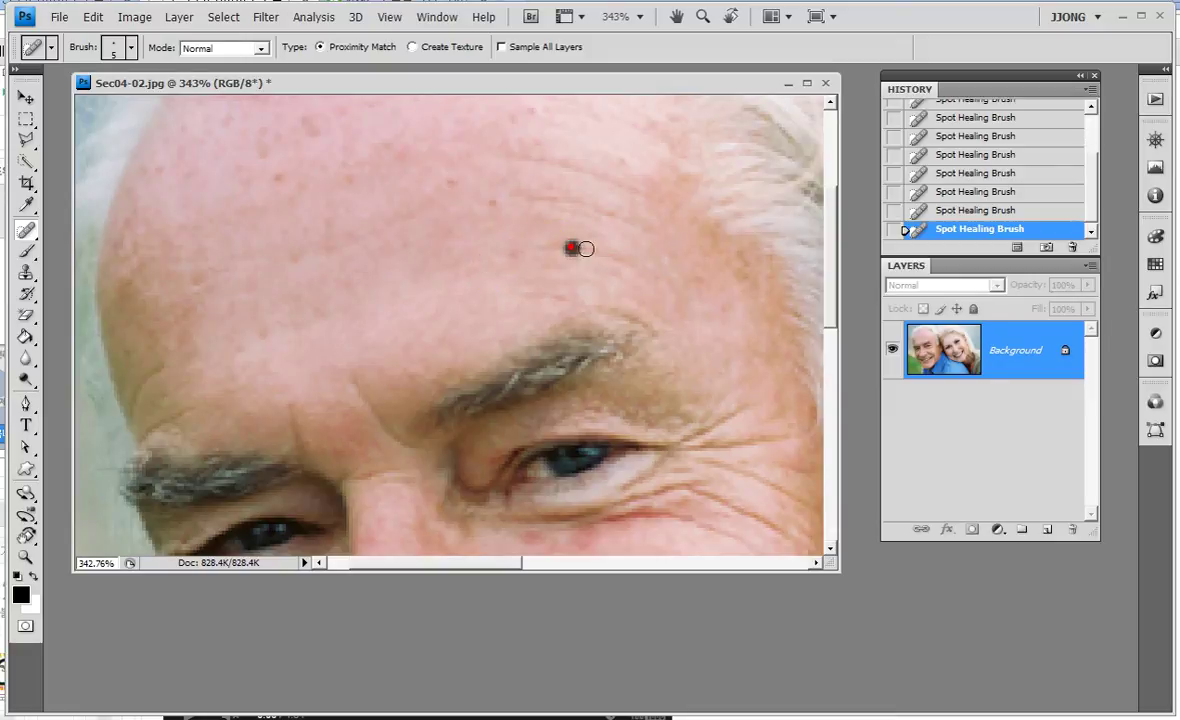
# Step: Heal the wrinkles above the left eyebrow and the blemishes across the central forehead
pyautogui.moveTo(185, 410); pyautogui.dragTo(143, 423)
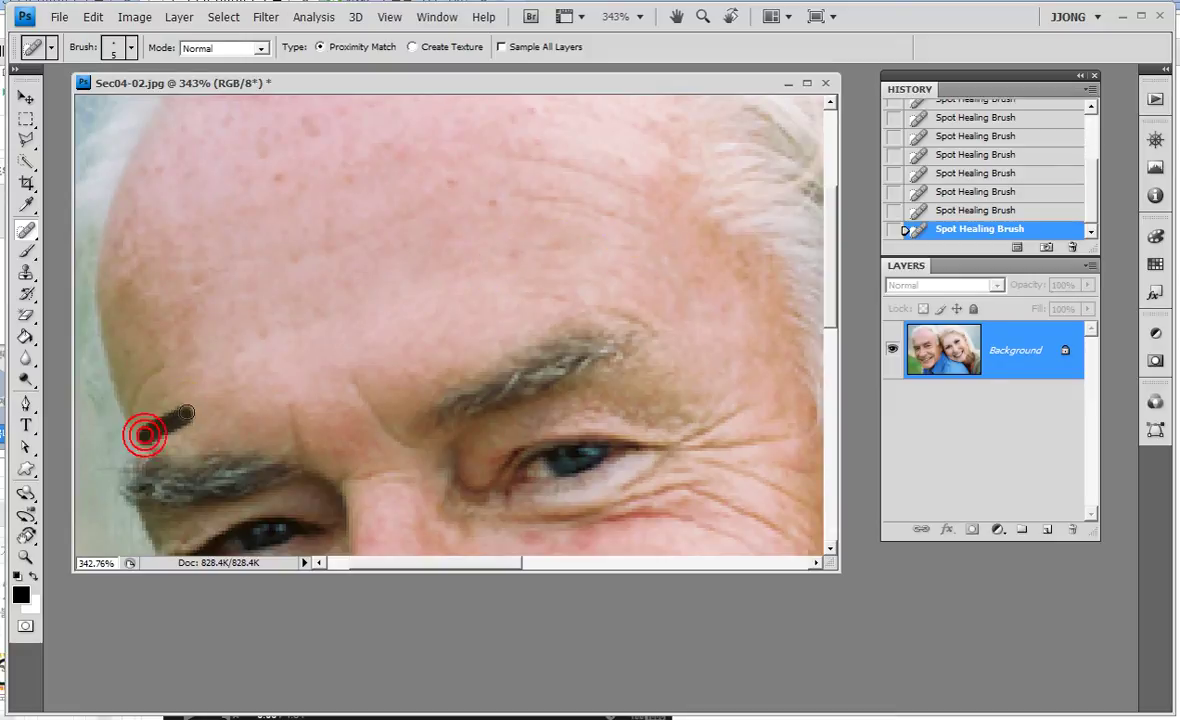
pyautogui.moveTo(170, 366); pyautogui.dragTo(130, 405)
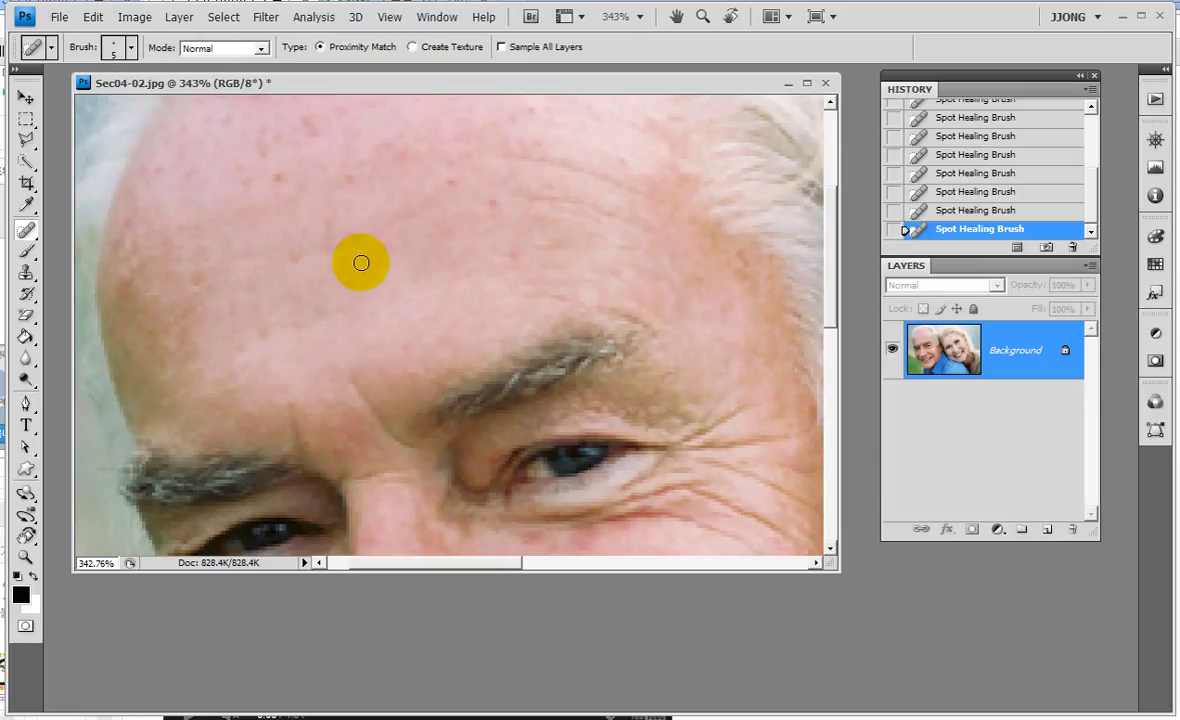
pyautogui.click(268, 238)
pyautogui.click(328, 226)
pyautogui.moveTo(445, 198); pyautogui.dragTo(385, 216)
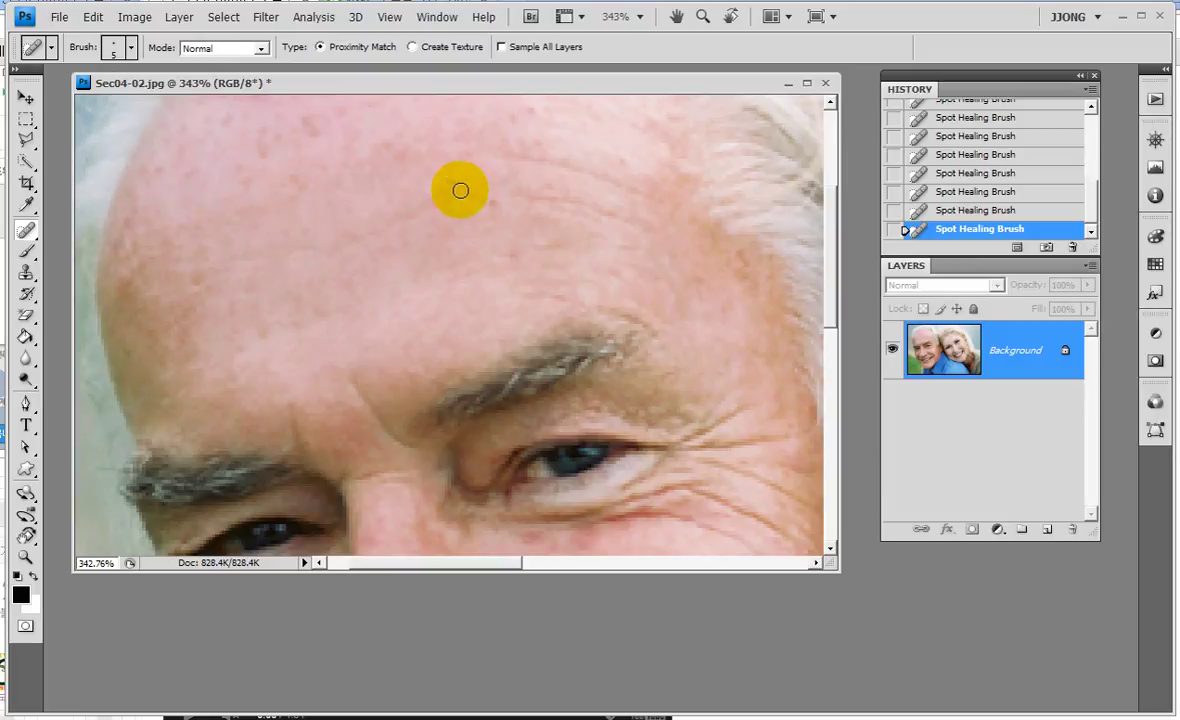
pyautogui.click(357, 238)
pyautogui.click(409, 166)
pyautogui.click(452, 188)
# Step: Spot-heal remaining marks on the right, left and upper forehead
pyautogui.click(537, 293)
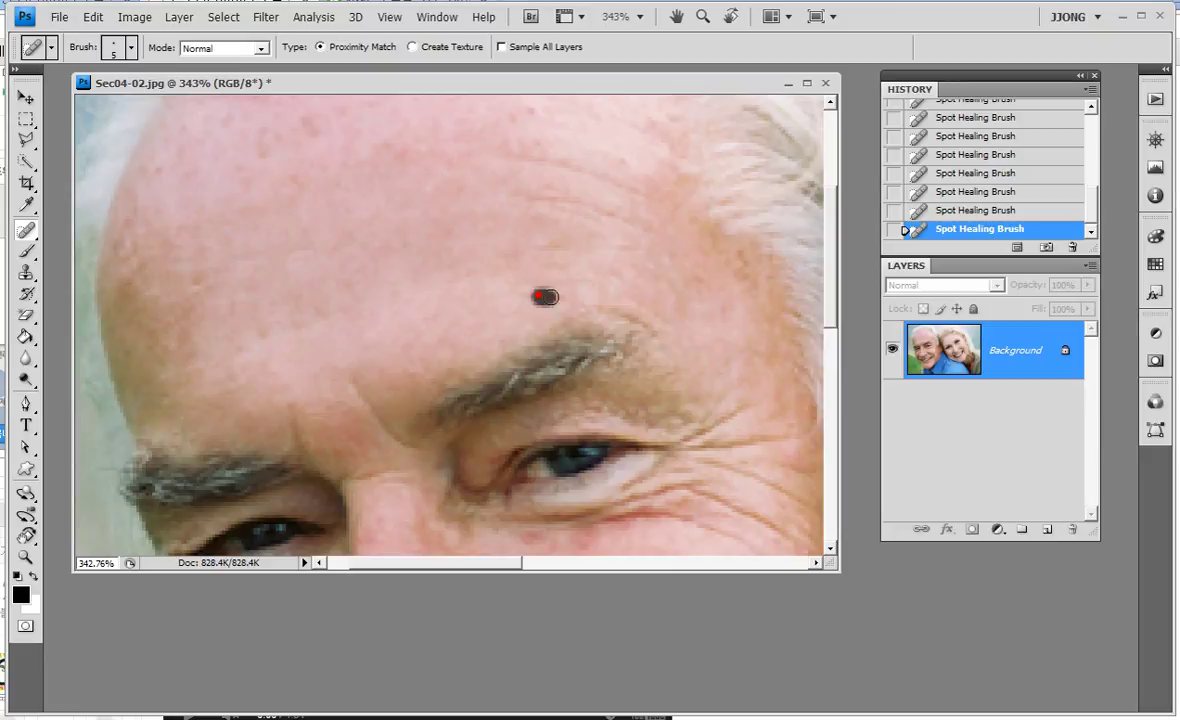
pyautogui.click(540, 248)
pyautogui.click(608, 255)
pyautogui.click(285, 253)
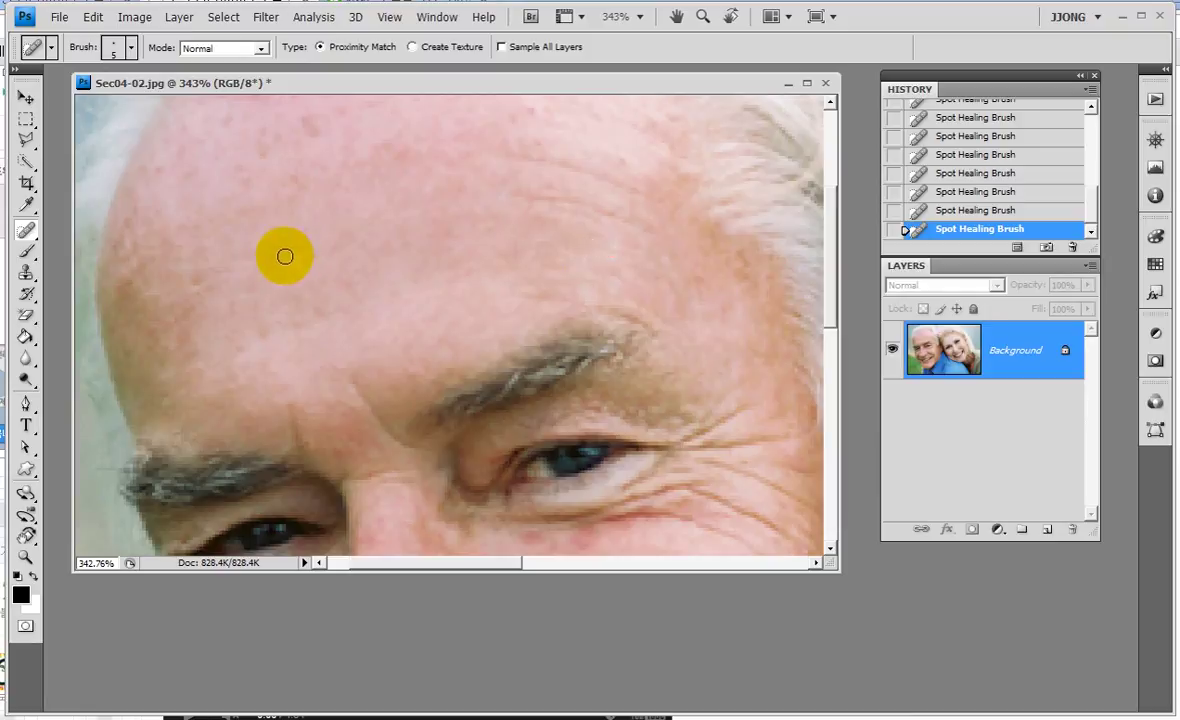
pyautogui.click(289, 177)
pyautogui.click(311, 130)
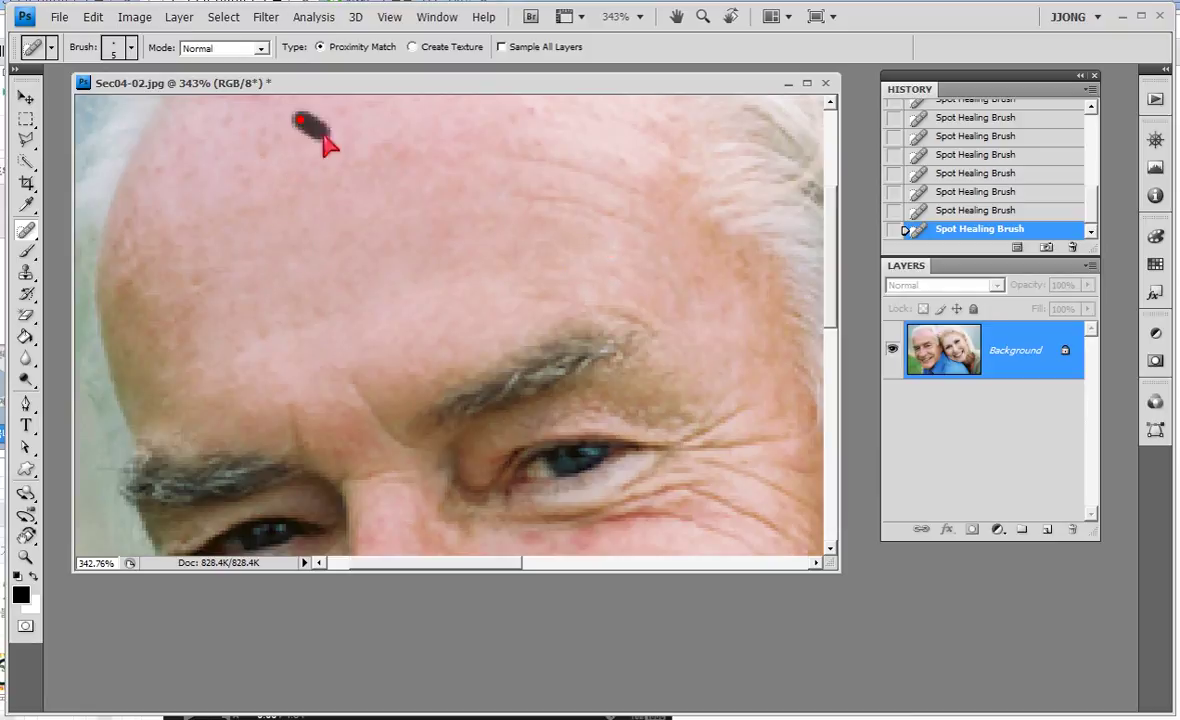
pyautogui.click(261, 148)
pyautogui.moveTo(209, 296); pyautogui.dragTo(190, 266)
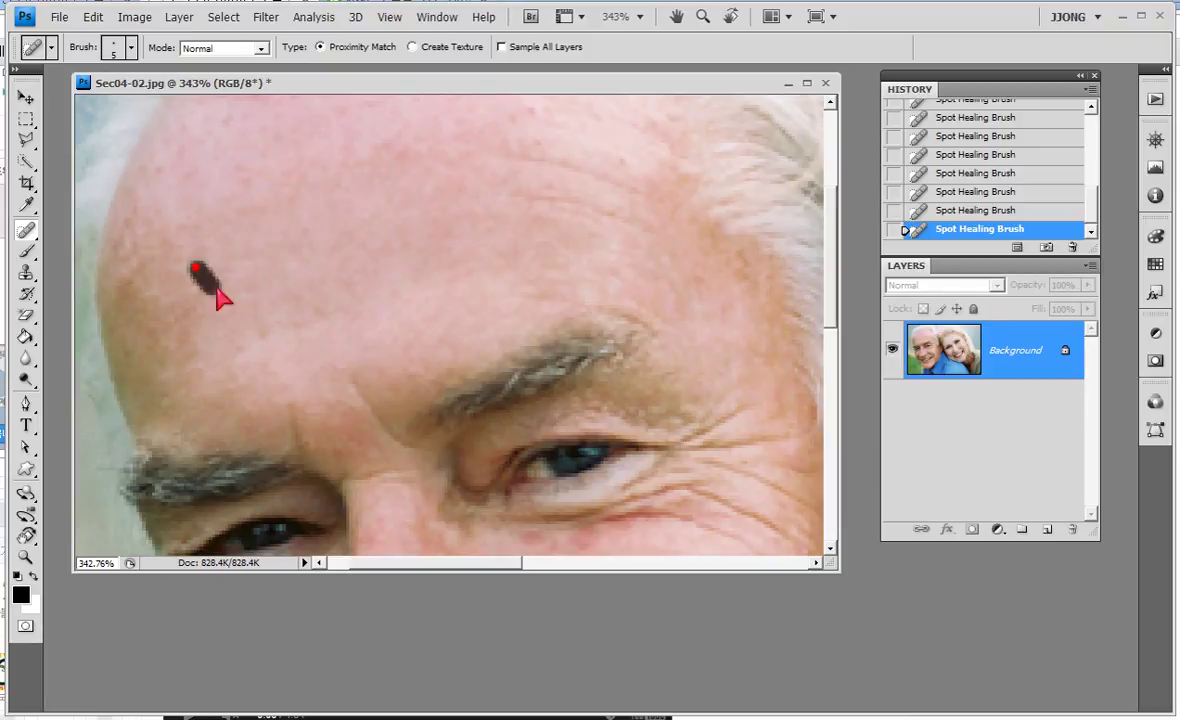
pyautogui.click(548, 165)
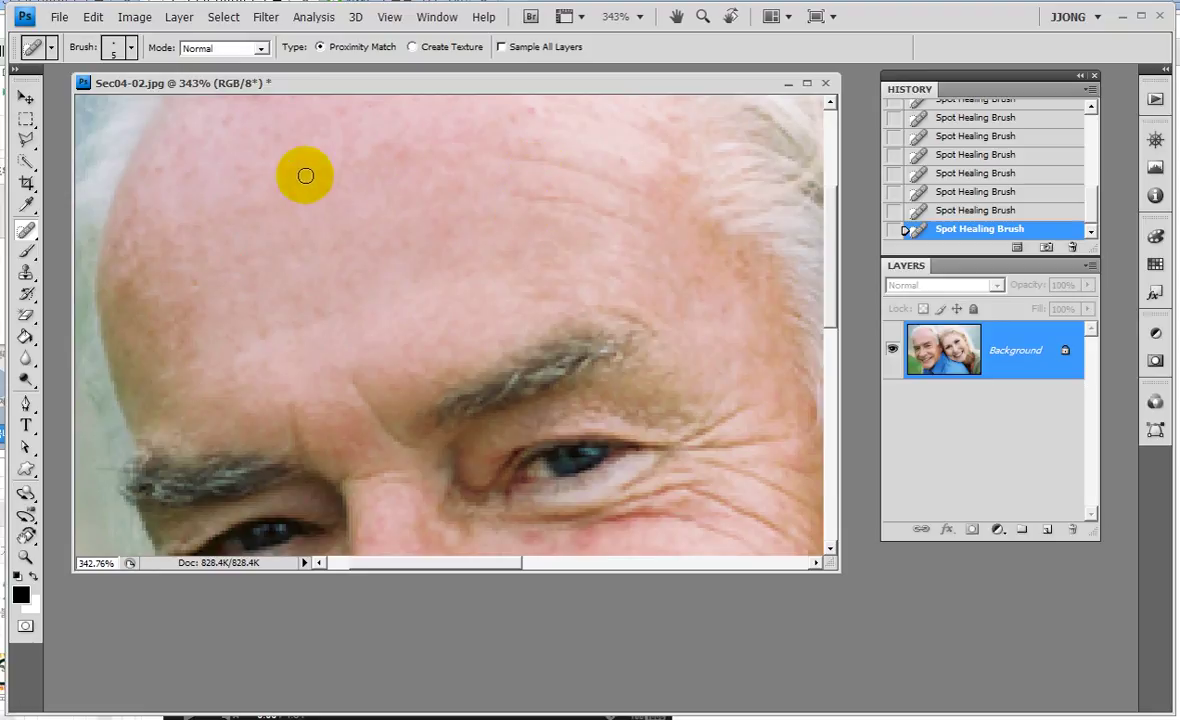
# Step: Clear the faint spots scattered over the upper-right forehead
pyautogui.click(520, 140)
pyautogui.click(510, 119)
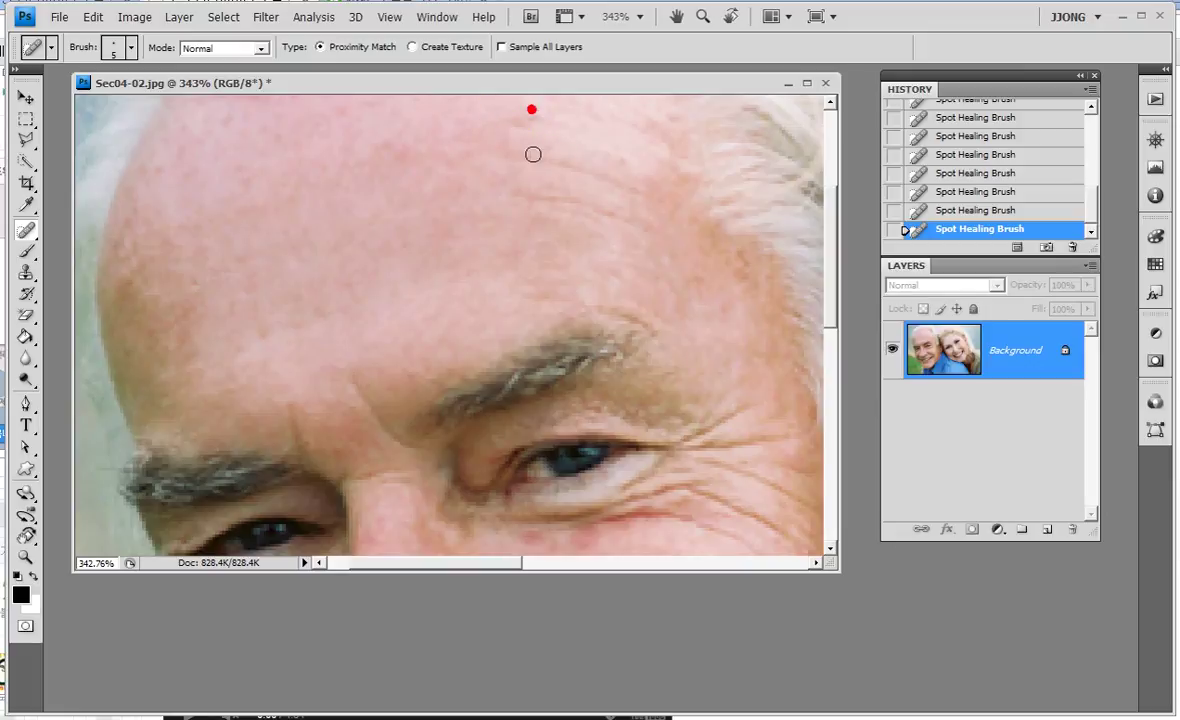
pyautogui.click(503, 152)
pyautogui.click(511, 124)
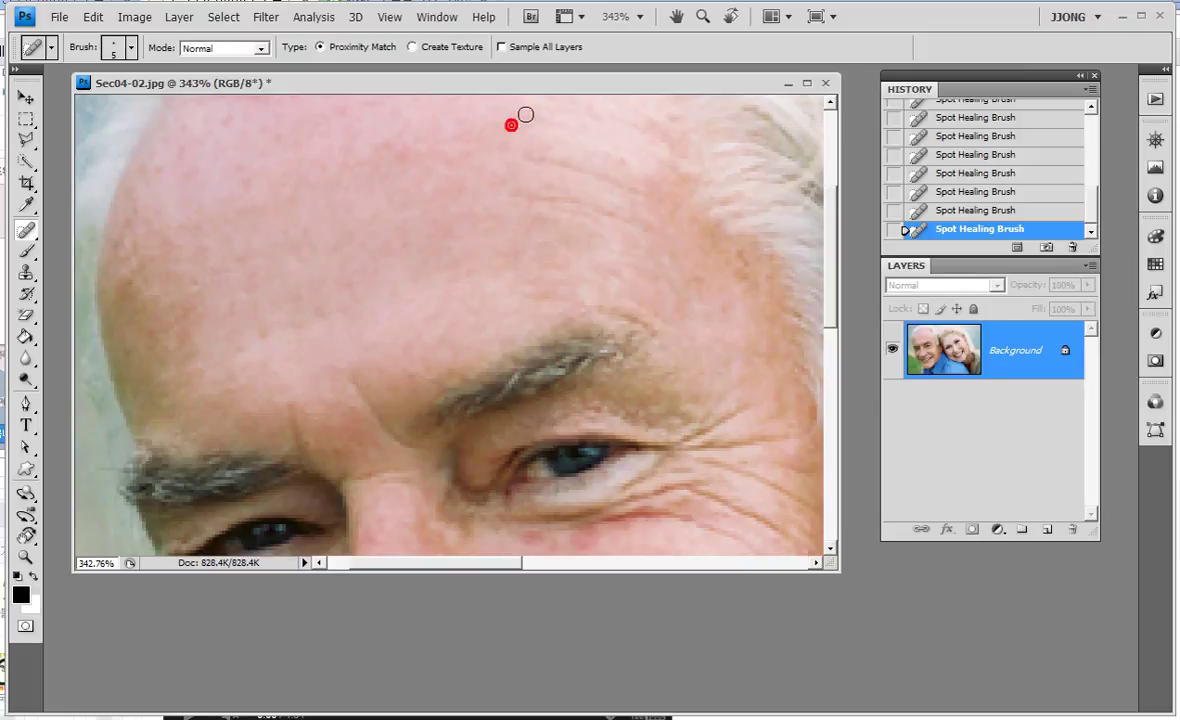
pyautogui.click(551, 160)
pyautogui.click(581, 164)
pyautogui.click(614, 184)
pyautogui.click(534, 200)
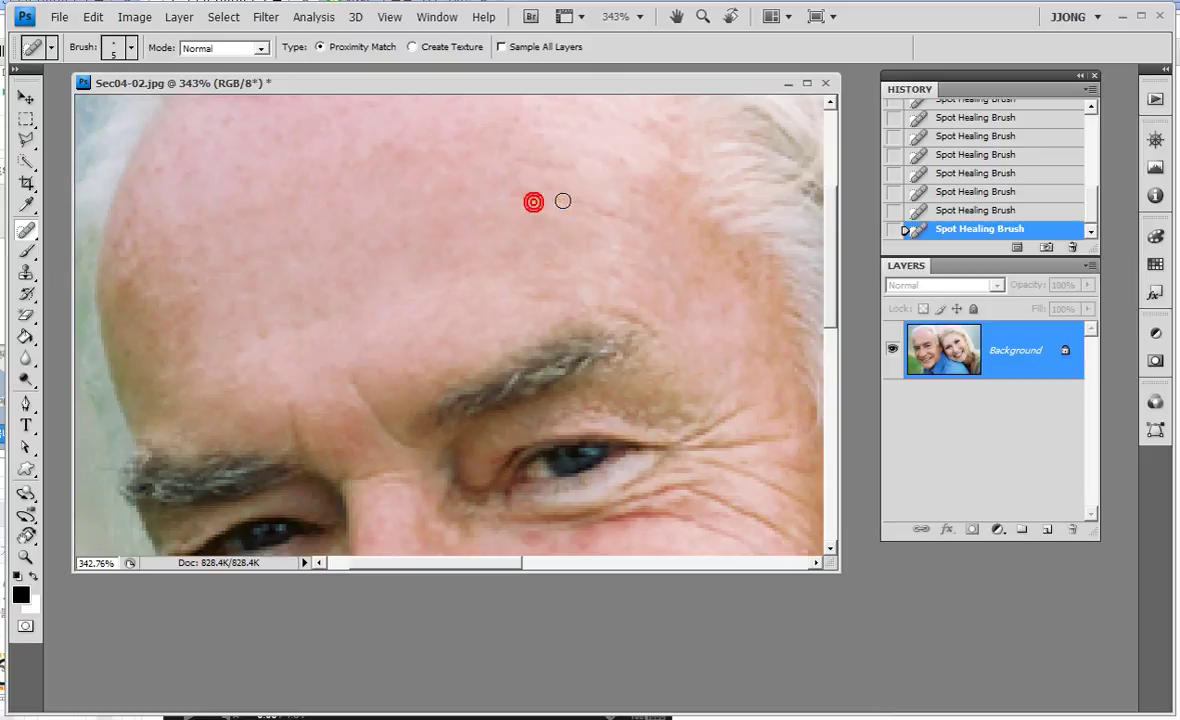
pyautogui.click(609, 216)
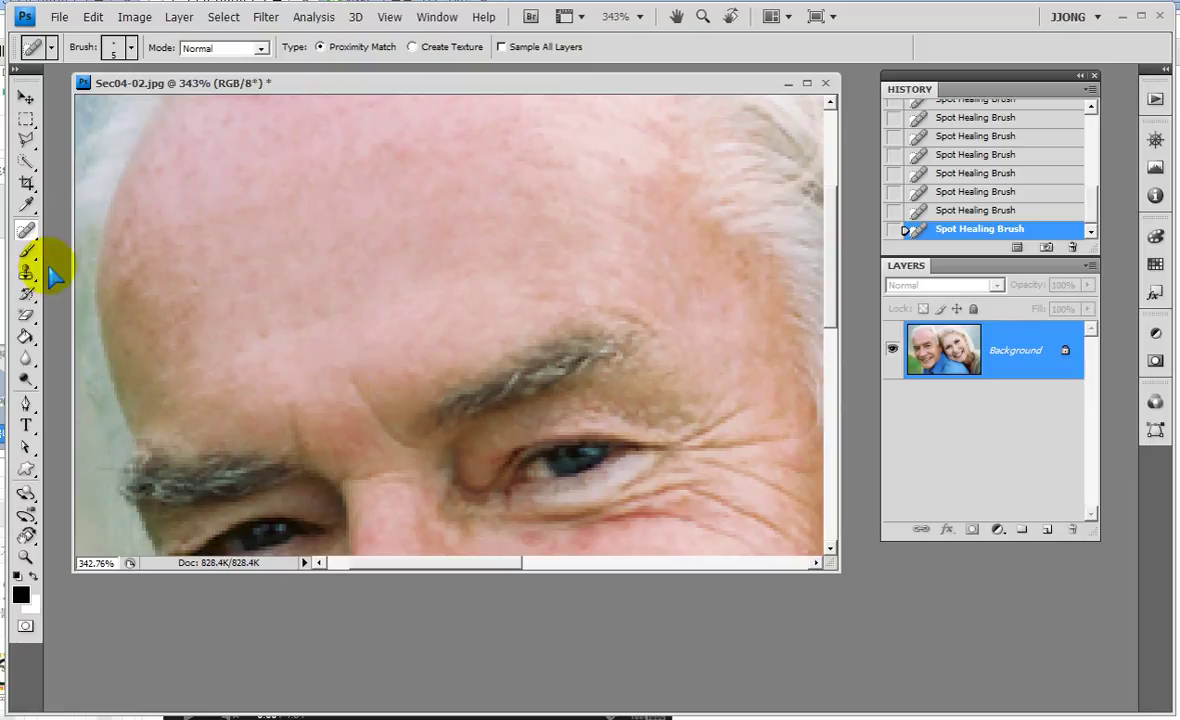
# Step: Select the Healing Brush at size 7 and zoom to 1183% on the forehead crease
pyautogui.click(26, 231)
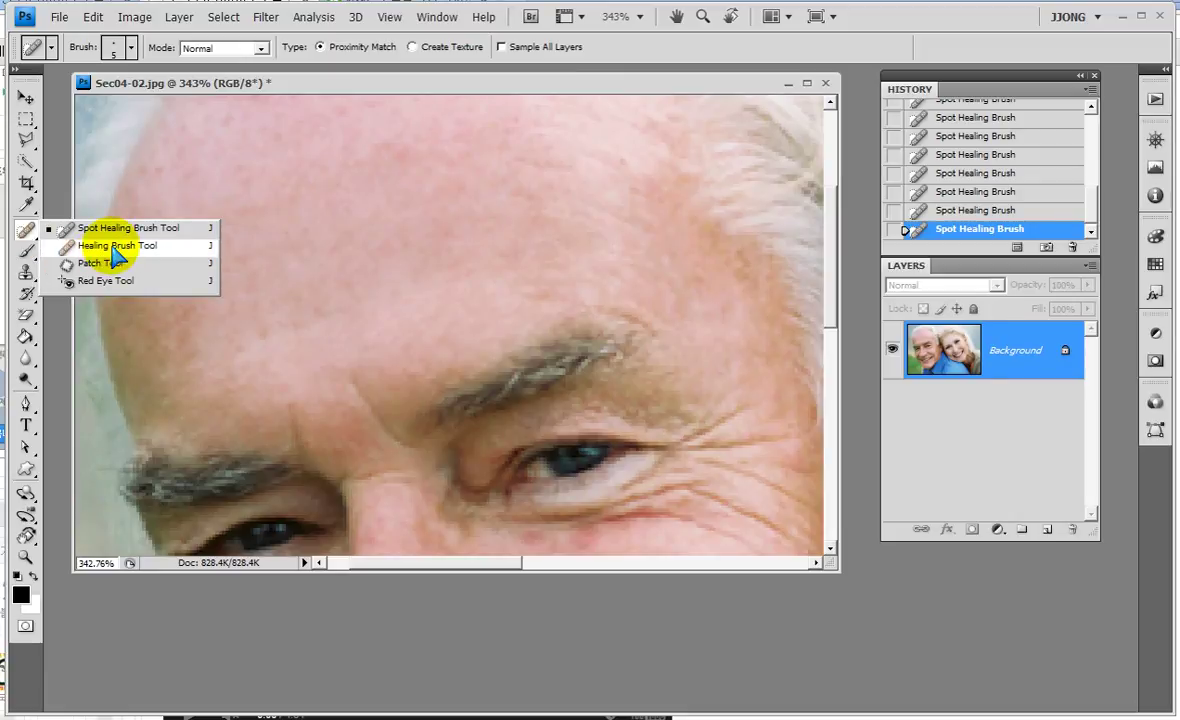
pyautogui.click(115, 248)
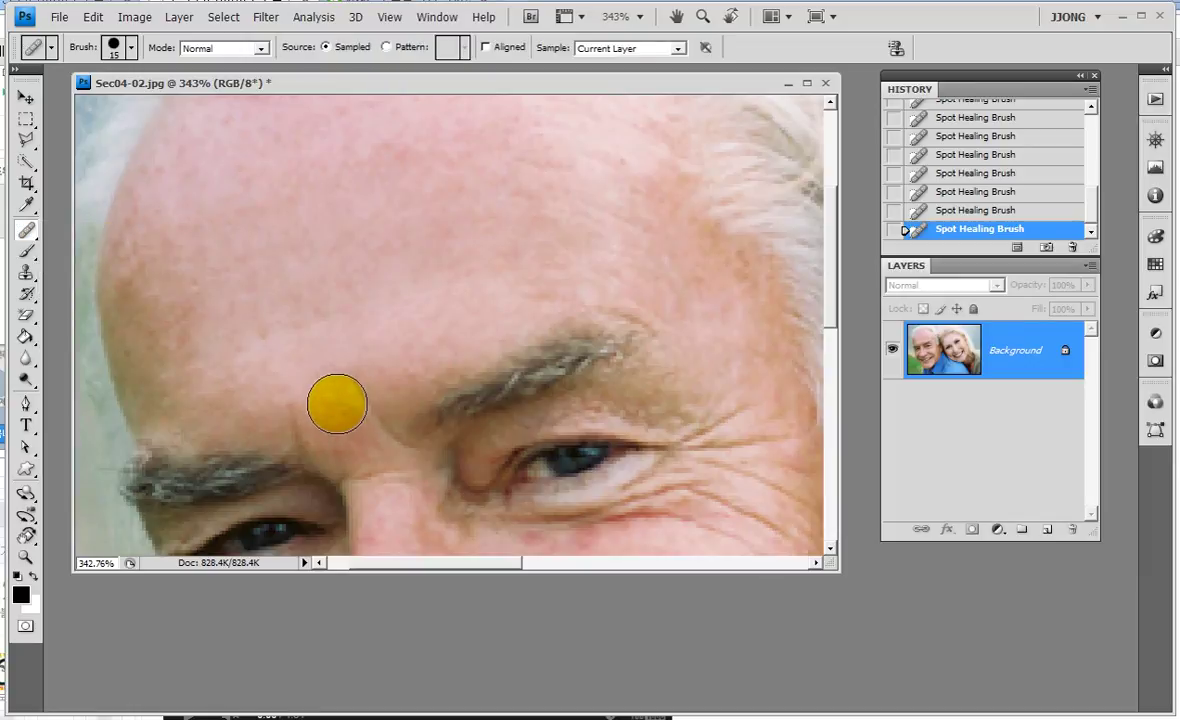
pyautogui.press('[')
pyautogui.press('[')
pyautogui.press('[')
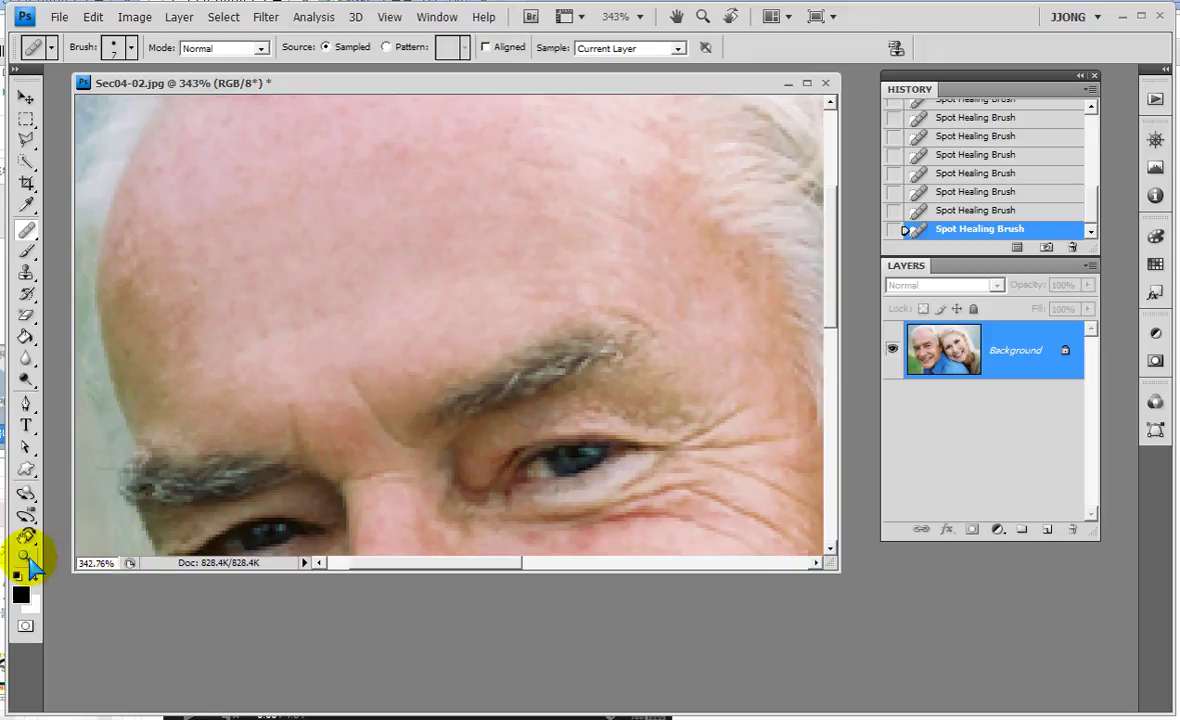
pyautogui.click(26, 557)
pyautogui.moveTo(284, 324); pyautogui.dragTo(317, 381)
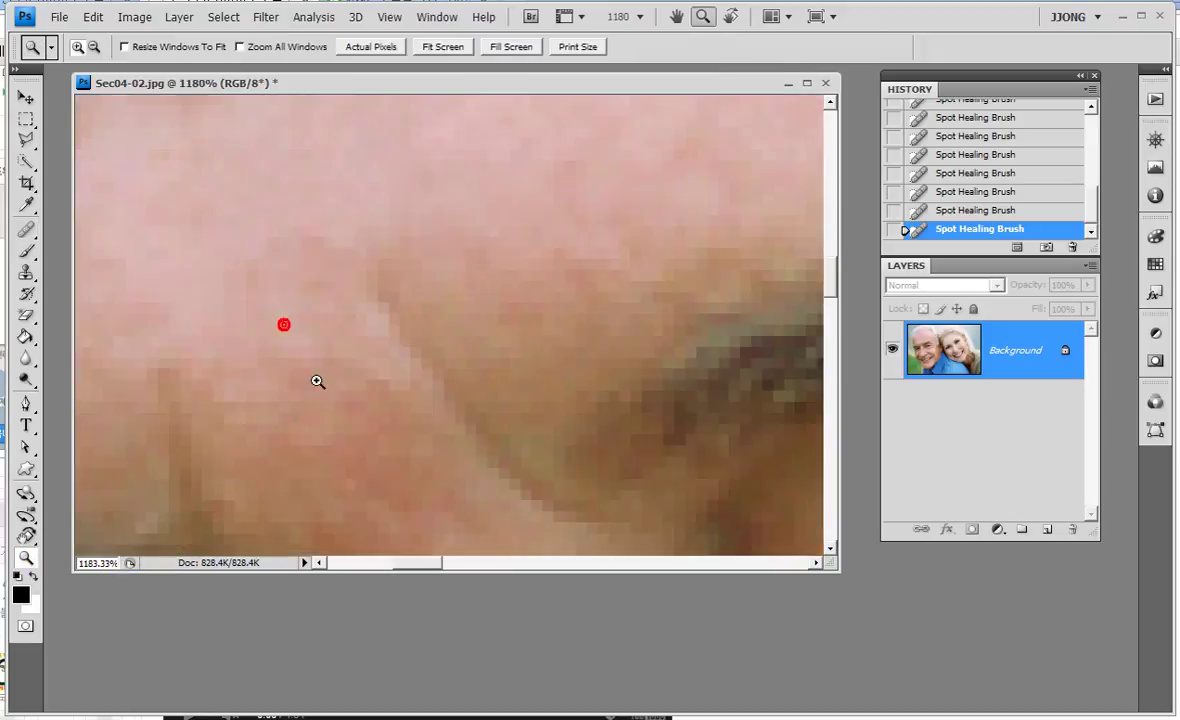
# Step: Reselect the Healing Brush Tool and shrink it to size 5
pyautogui.click(27, 250)
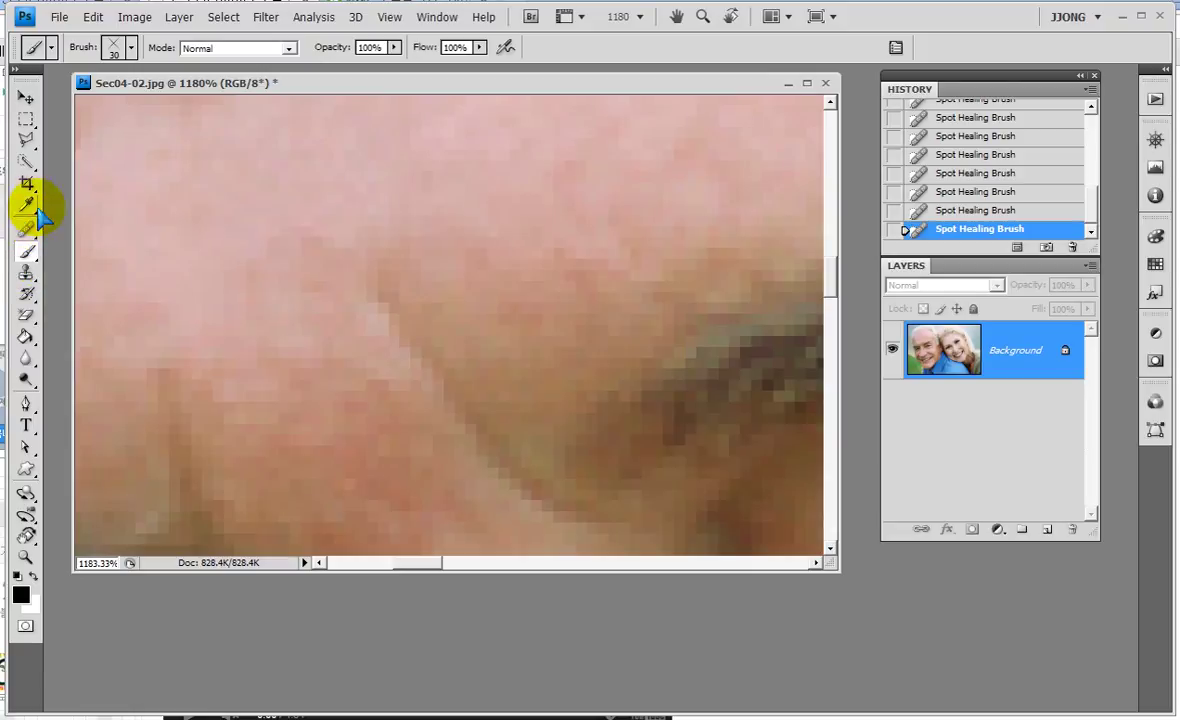
pyautogui.click(25, 272)
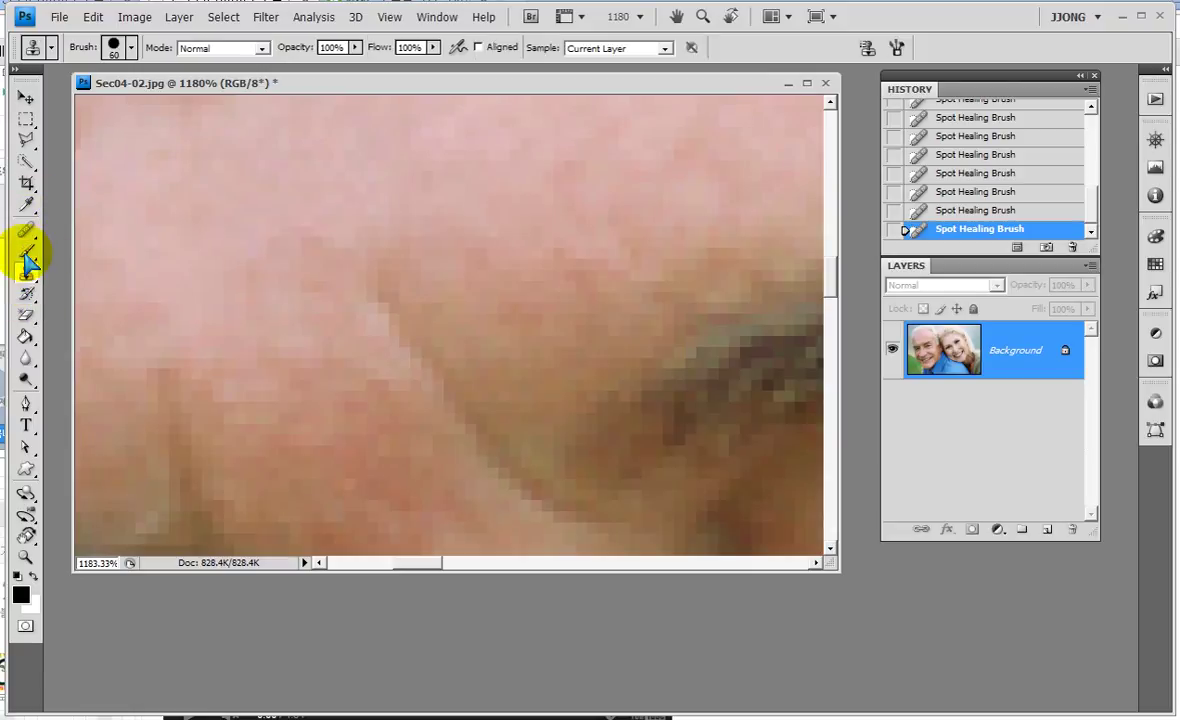
pyautogui.click(26, 232)
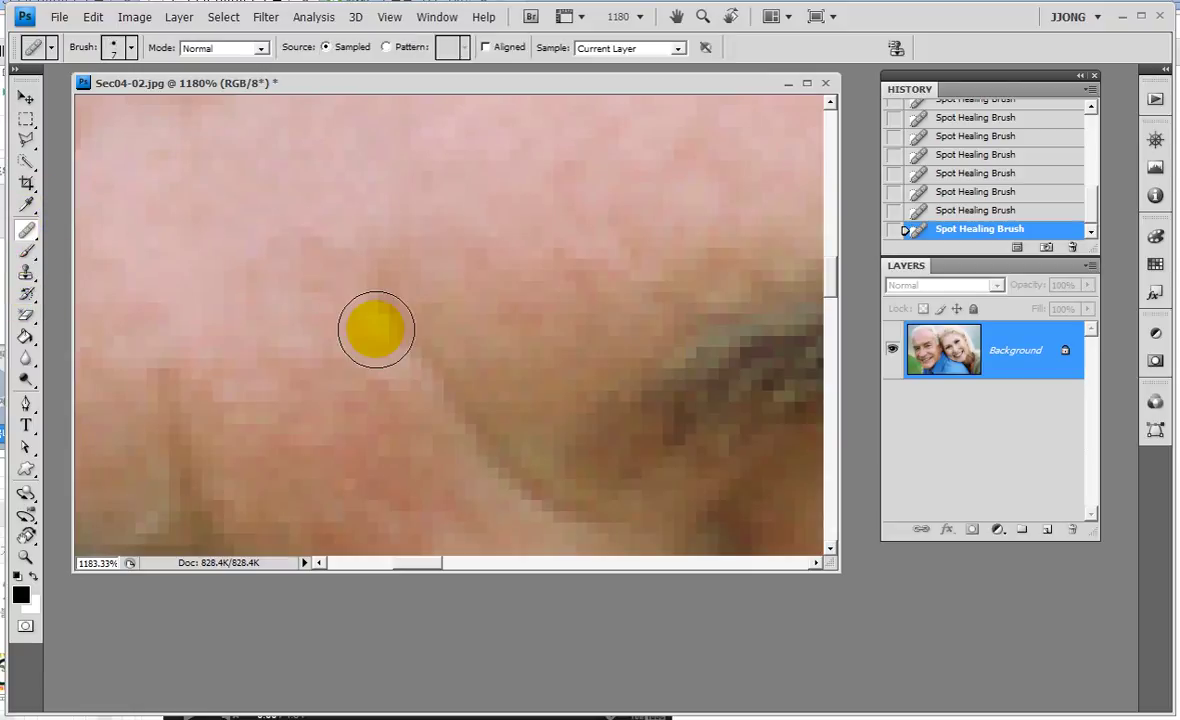
pyautogui.press('[')
pyautogui.press('[')
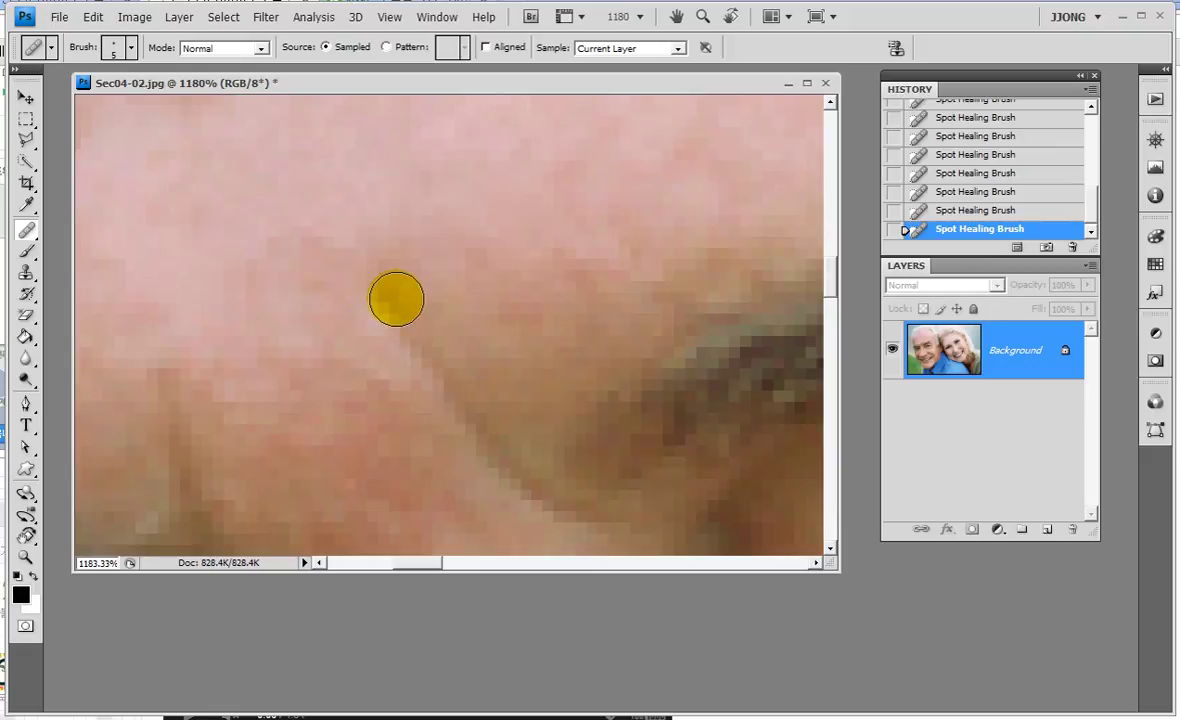
# Step: Dismiss the missing-source warning, shrink the brush to 3 and sample clean skin
pyautogui.click(396, 300)
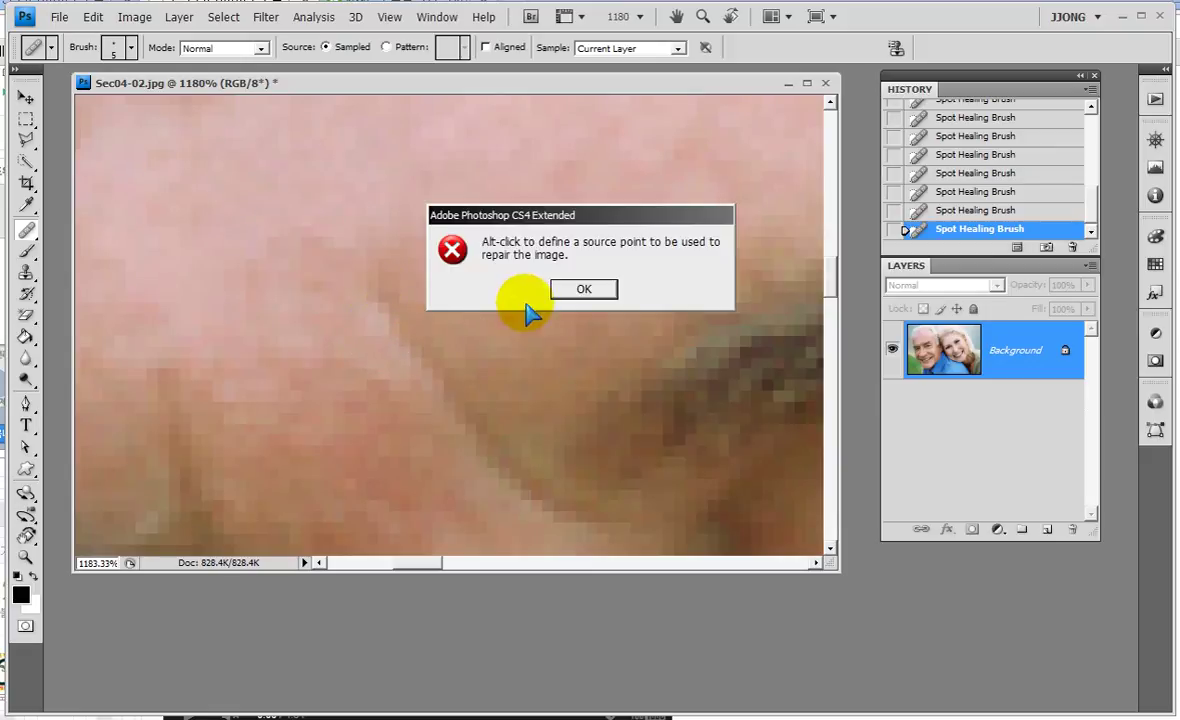
pyautogui.click(584, 292)
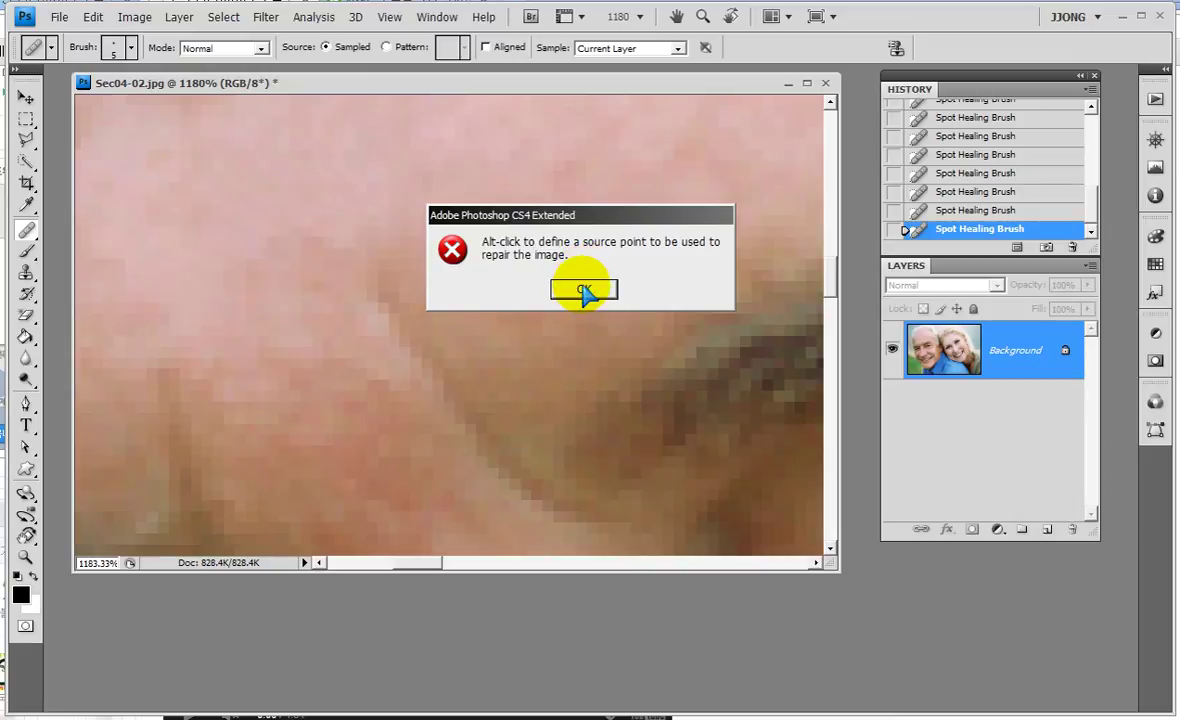
pyautogui.keyDown('alt'); pyautogui.click(316, 358); pyautogui.keyUp('alt')
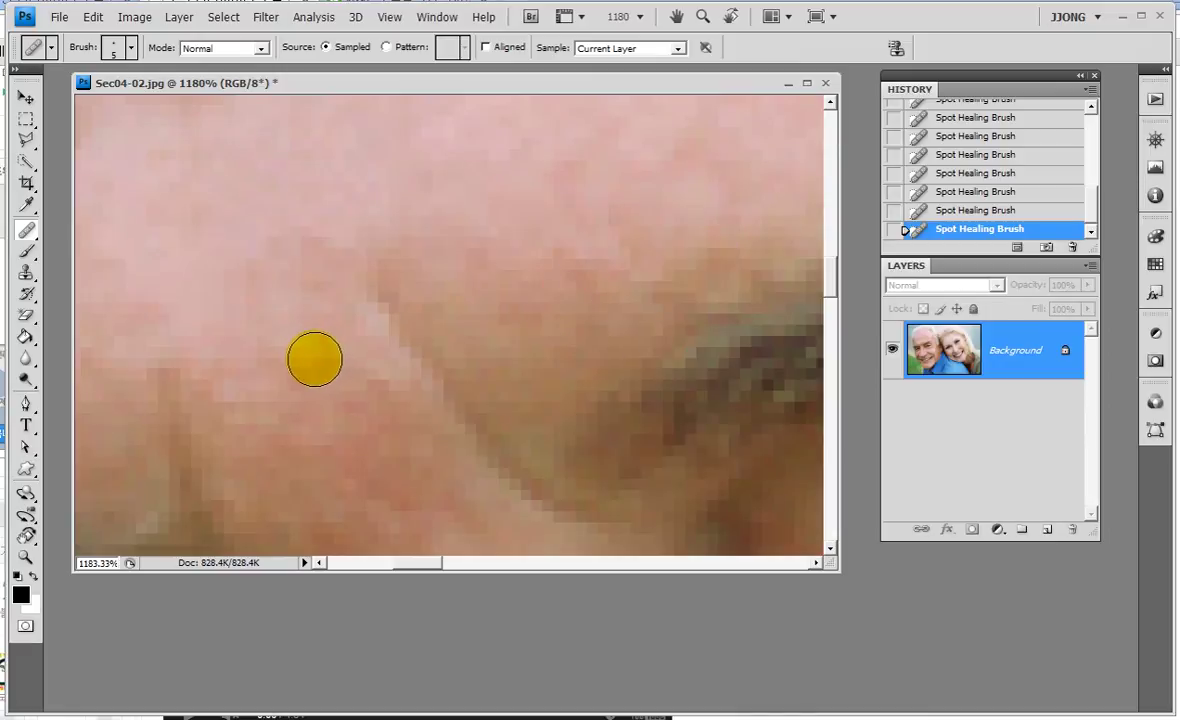
pyautogui.press('[')
pyautogui.press('[')
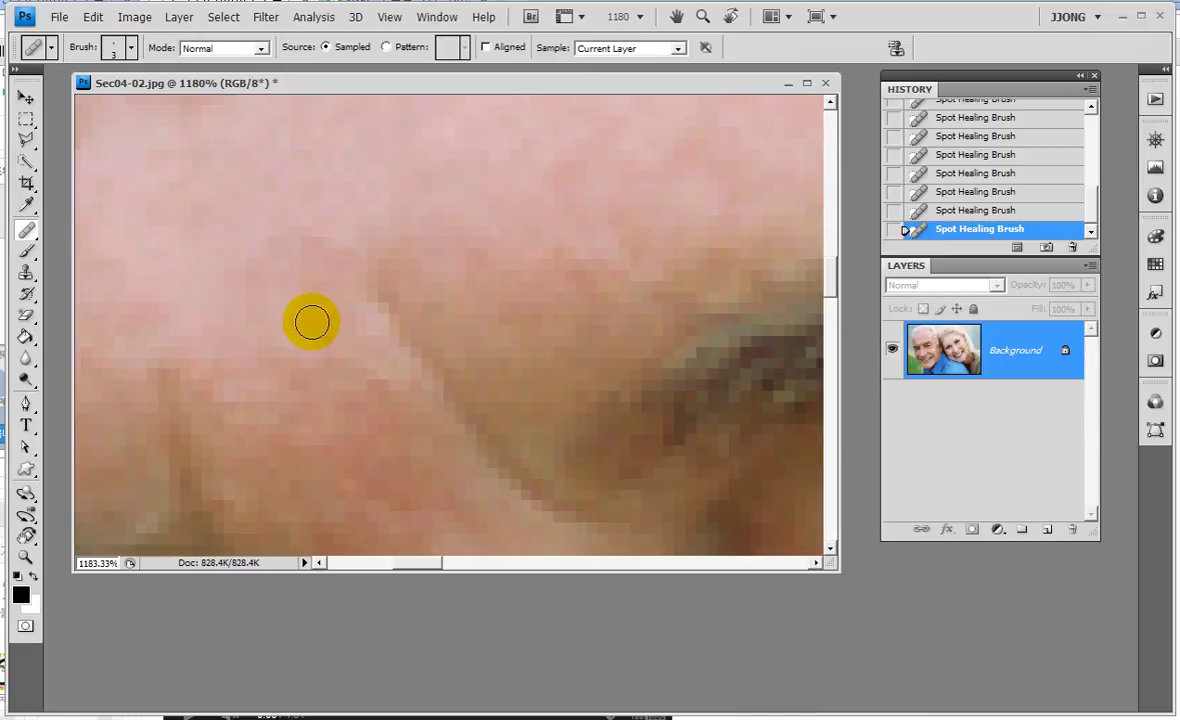
pyautogui.click(353, 291)
# Step: Heal along the diagonal forehead crease down to the eyebrow with sampled skin
pyautogui.moveTo(421, 292); pyautogui.dragTo(368, 291)
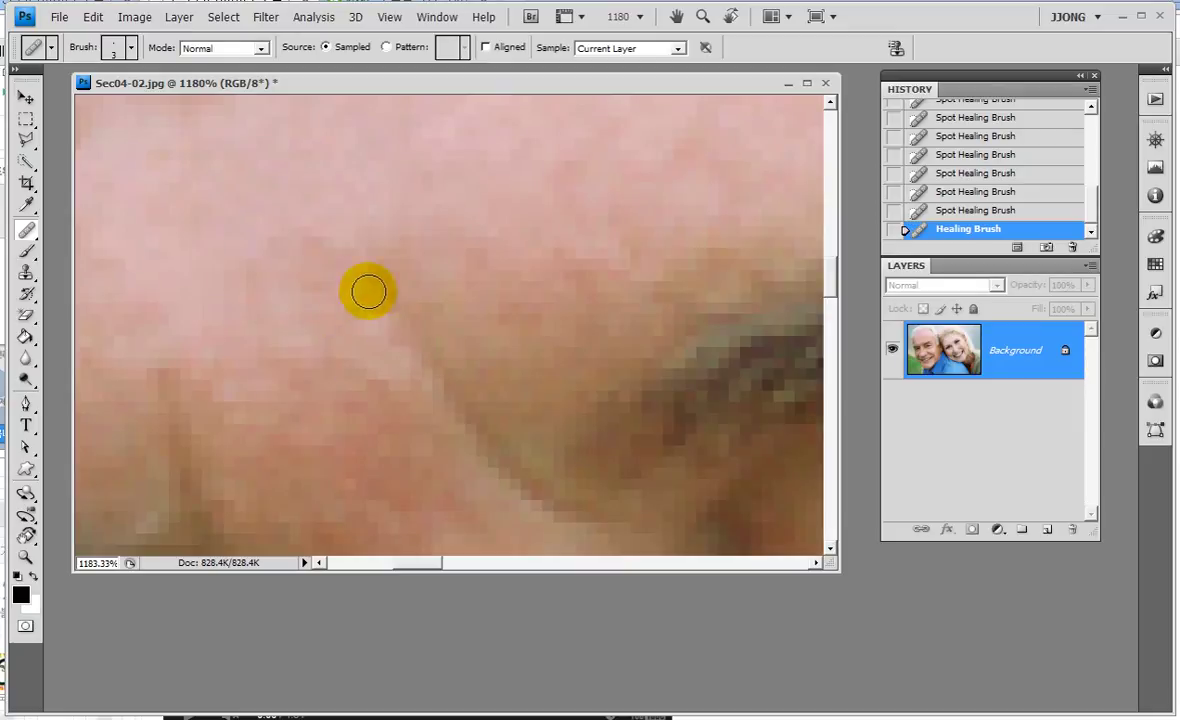
pyautogui.click(427, 372)
pyautogui.click(403, 227)
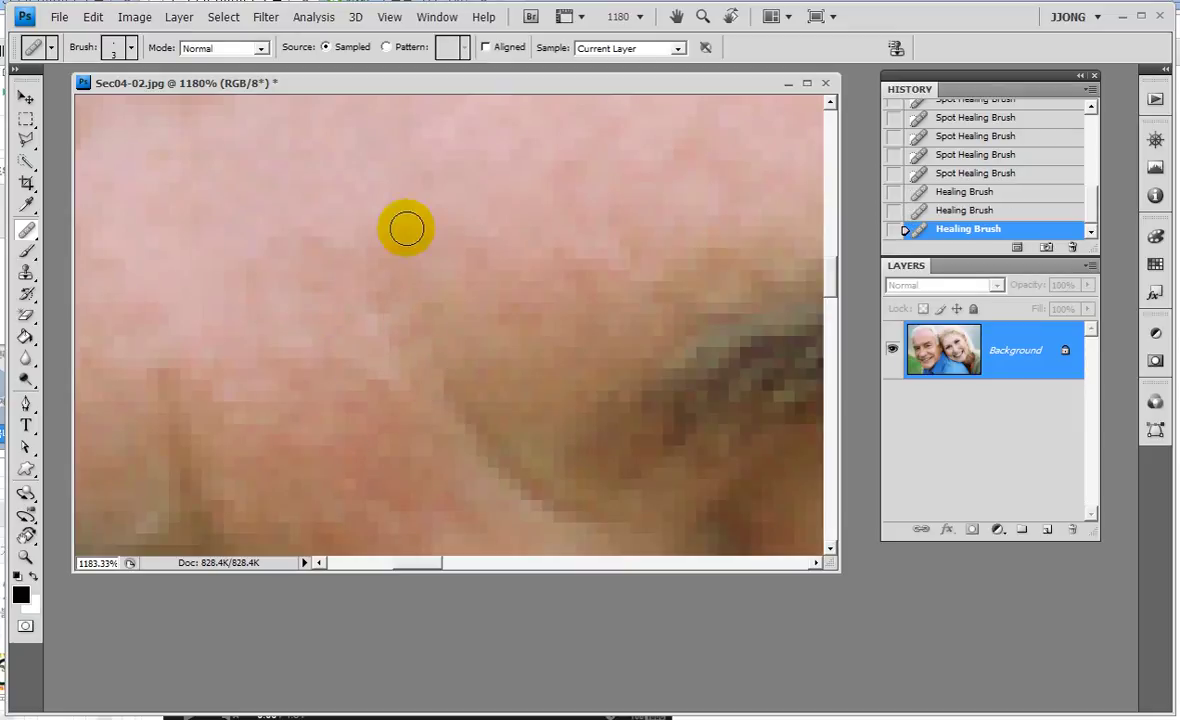
pyautogui.scroll(-1, 423, 338)
pyautogui.click(395, 261)
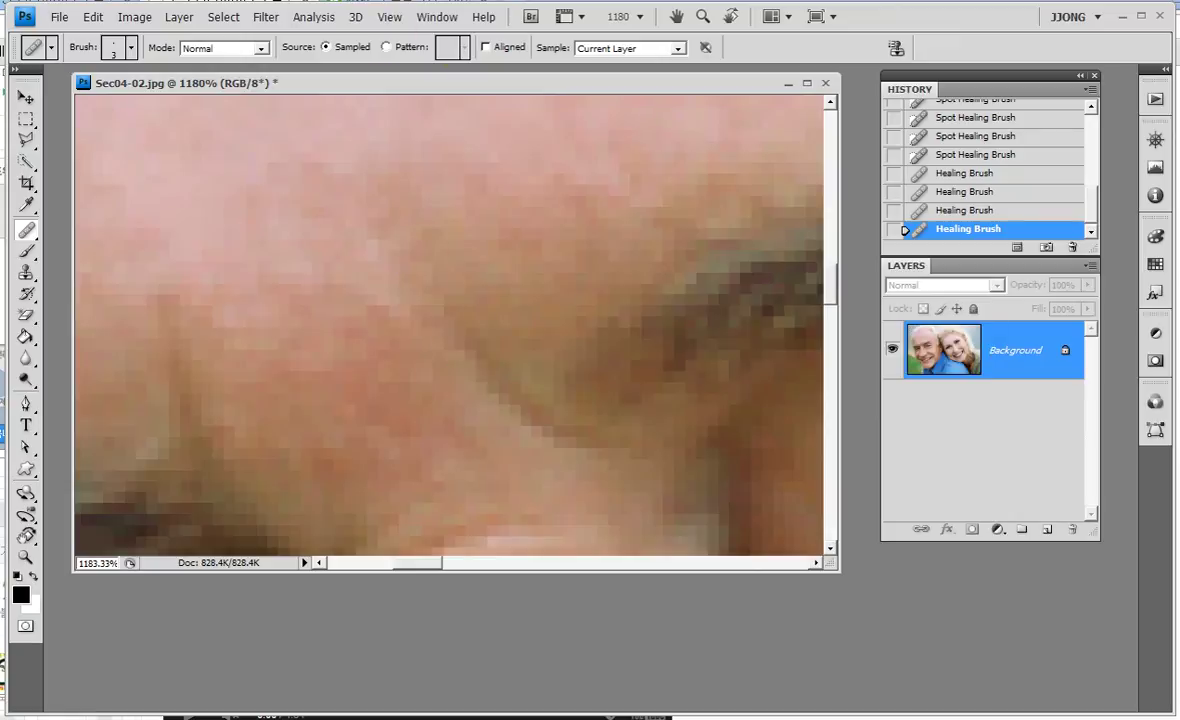
pyautogui.click(441, 319)
pyautogui.click(480, 385)
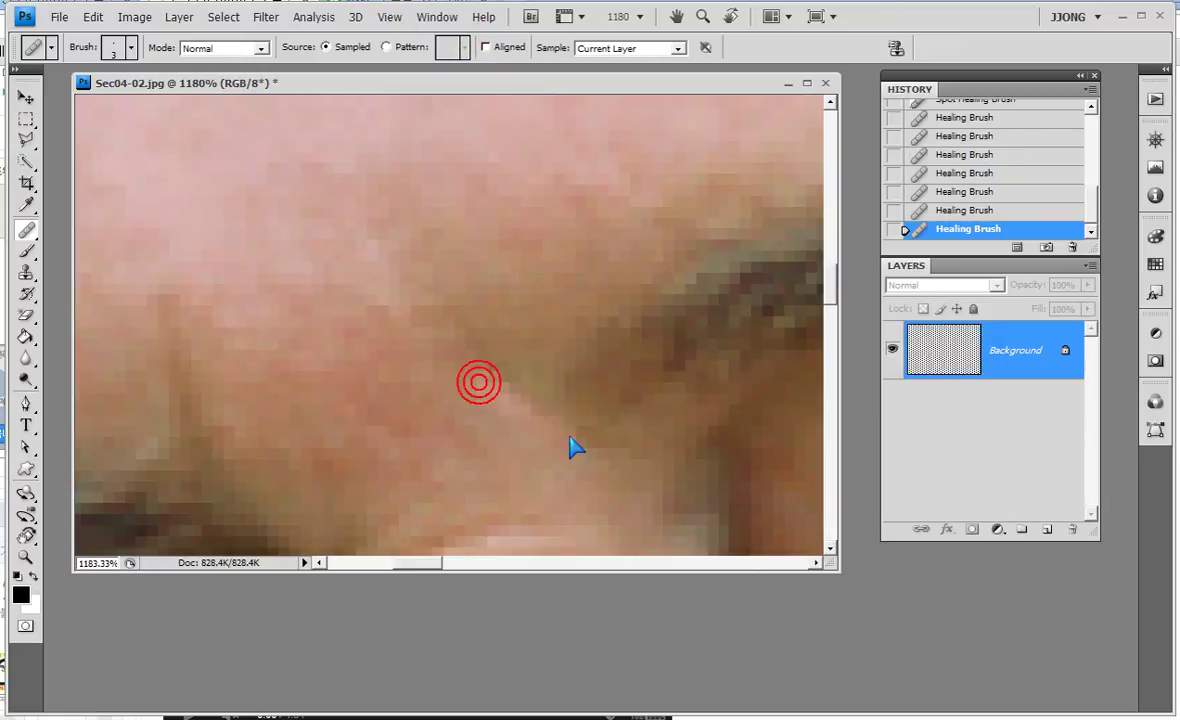
pyautogui.click(497, 400)
pyautogui.click(555, 426)
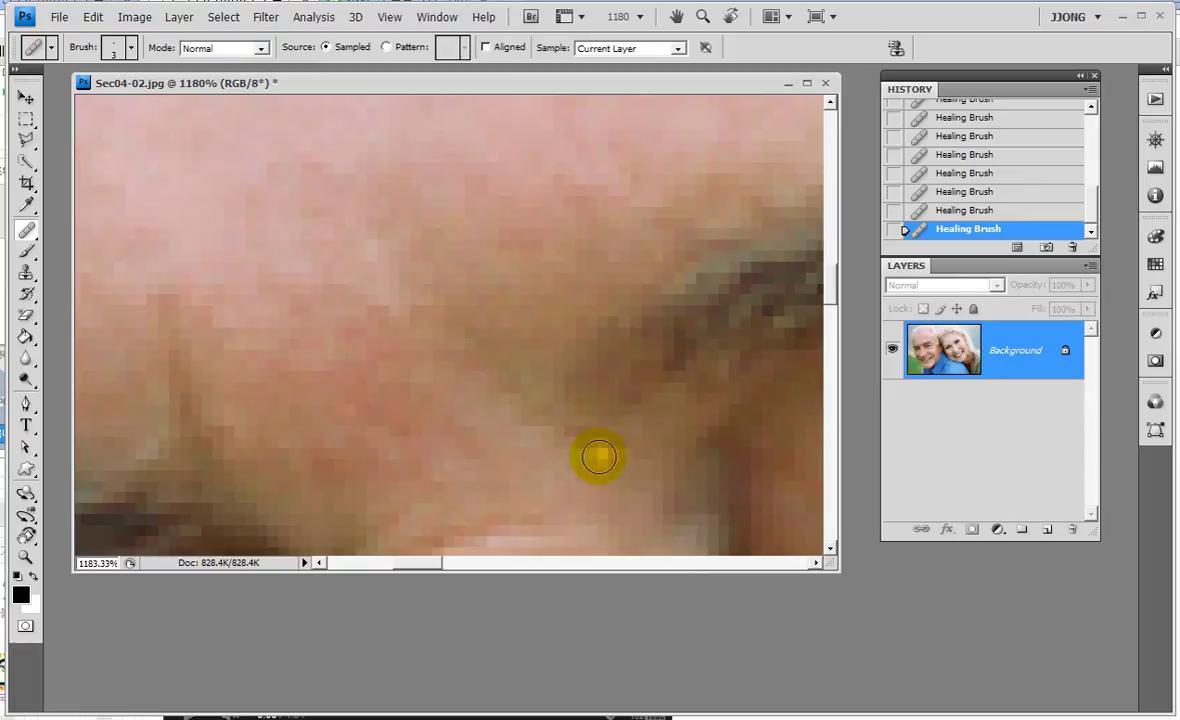
pyautogui.click(433, 309)
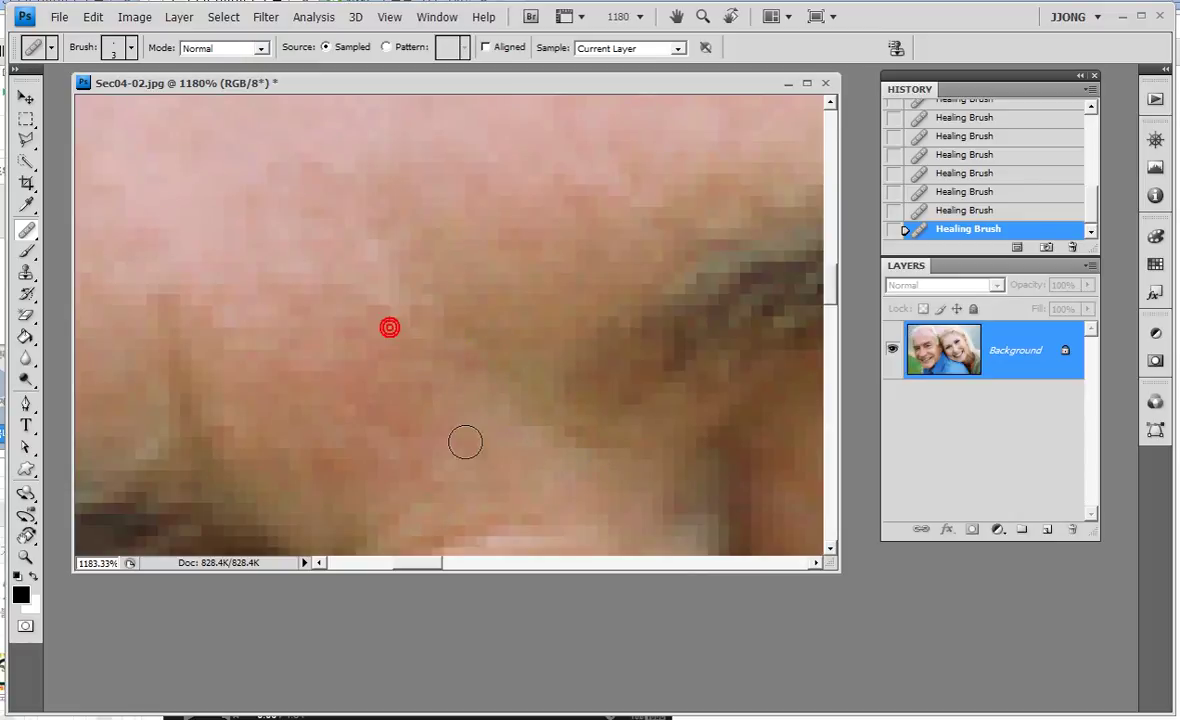
# Step: Heal the white speck, resample skin, finish the crease and enable Aligned sampling
pyautogui.click(174, 332)
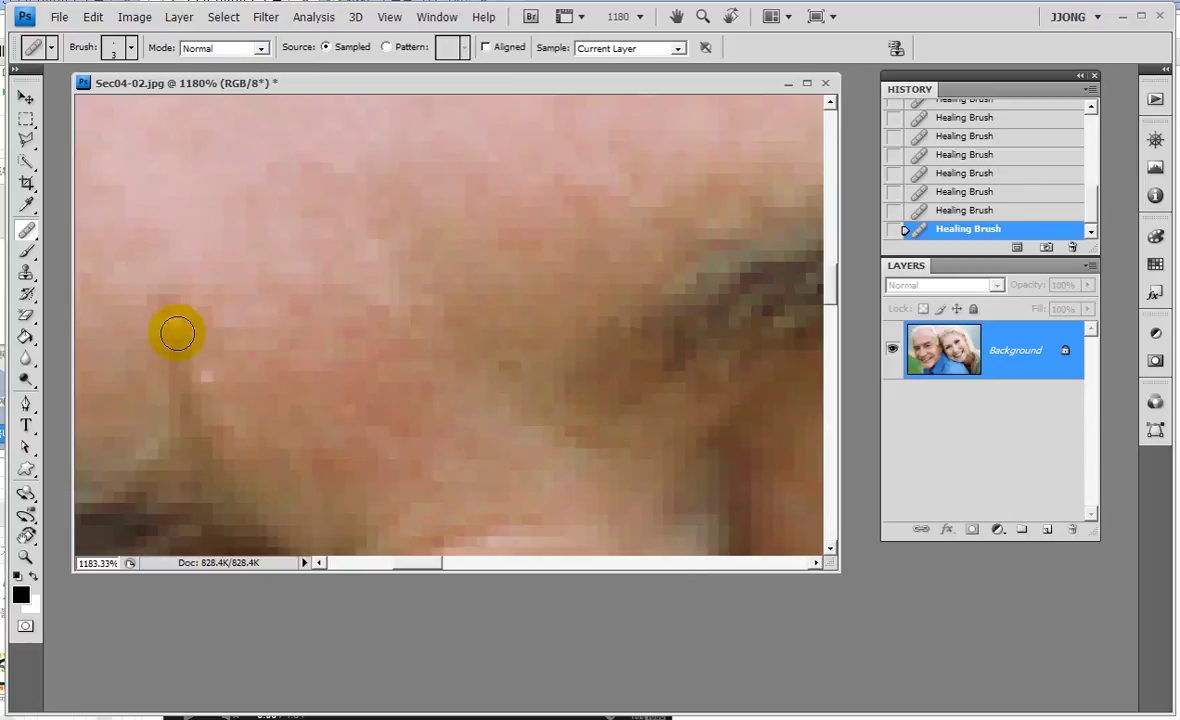
pyautogui.click(163, 279)
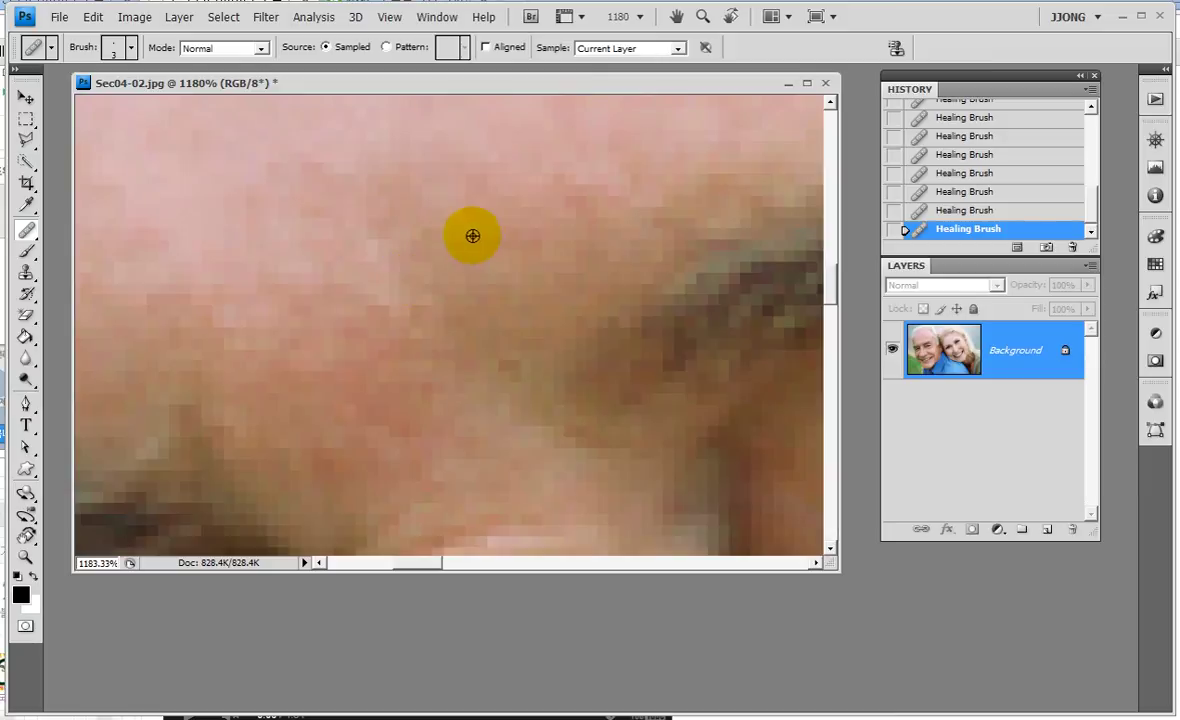
pyautogui.moveTo(371, 237); pyautogui.dragTo(388, 230)
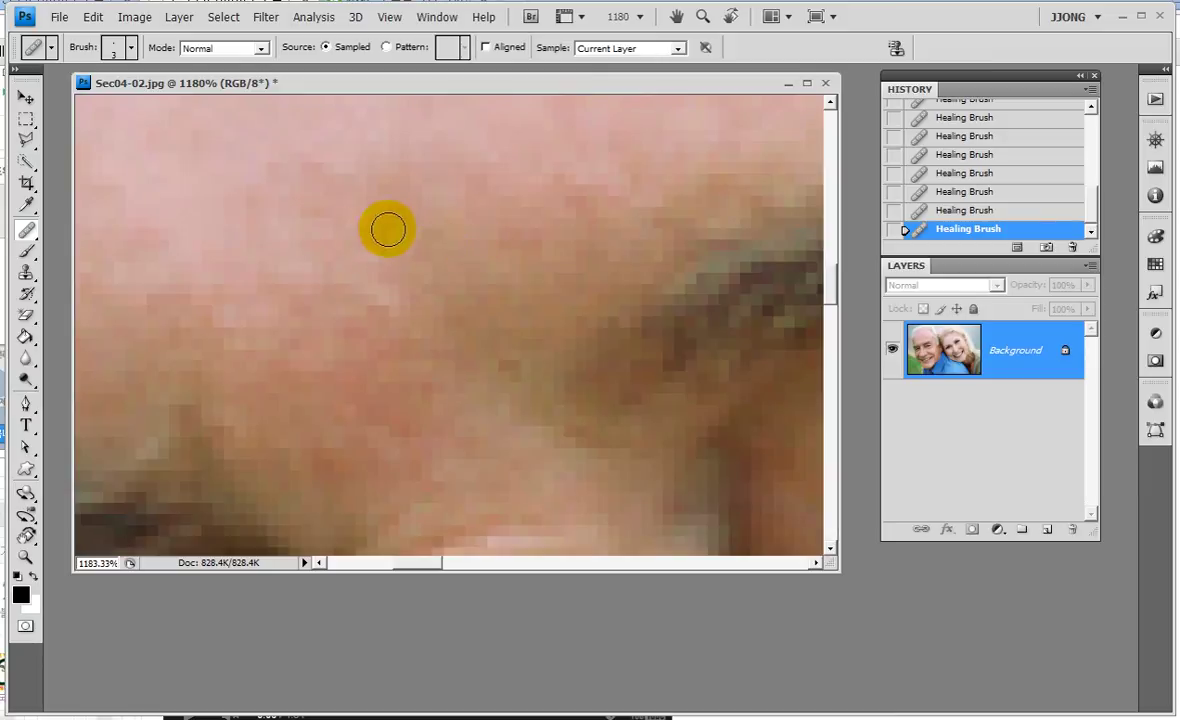
pyautogui.click(488, 49)
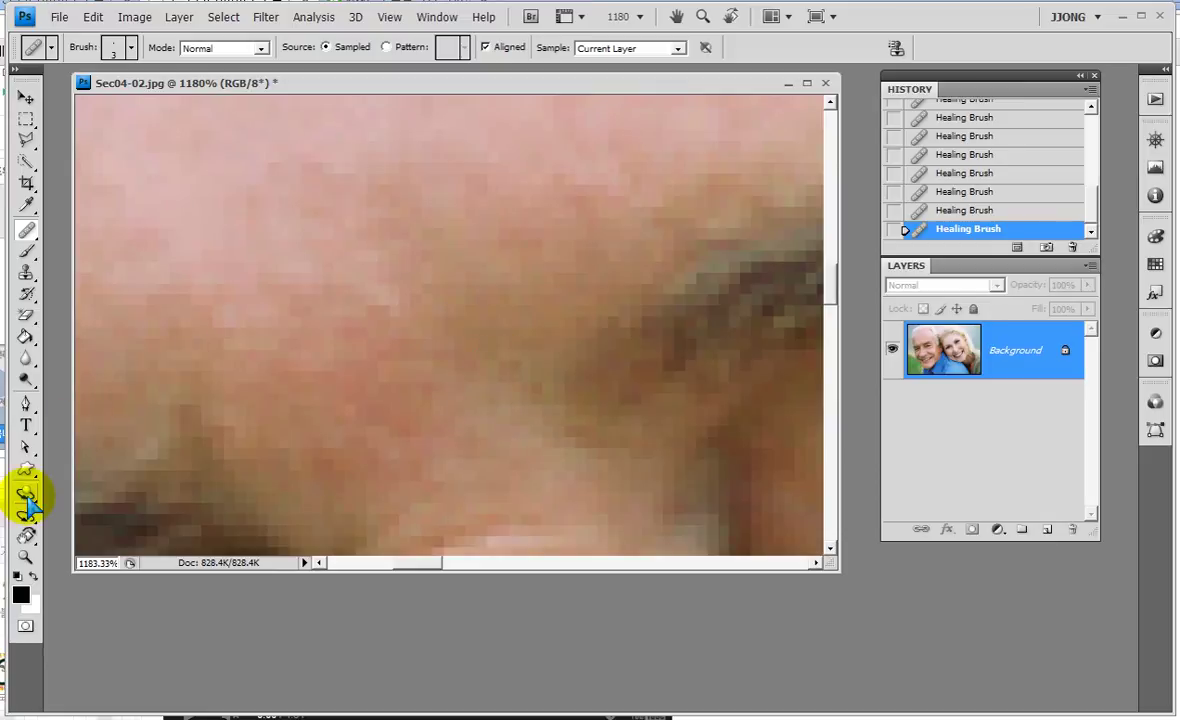
# Step: Zoom onto the forehead, pick a small Clone Stamp brush and sample clean skin
pyautogui.doubleClick(26, 557)
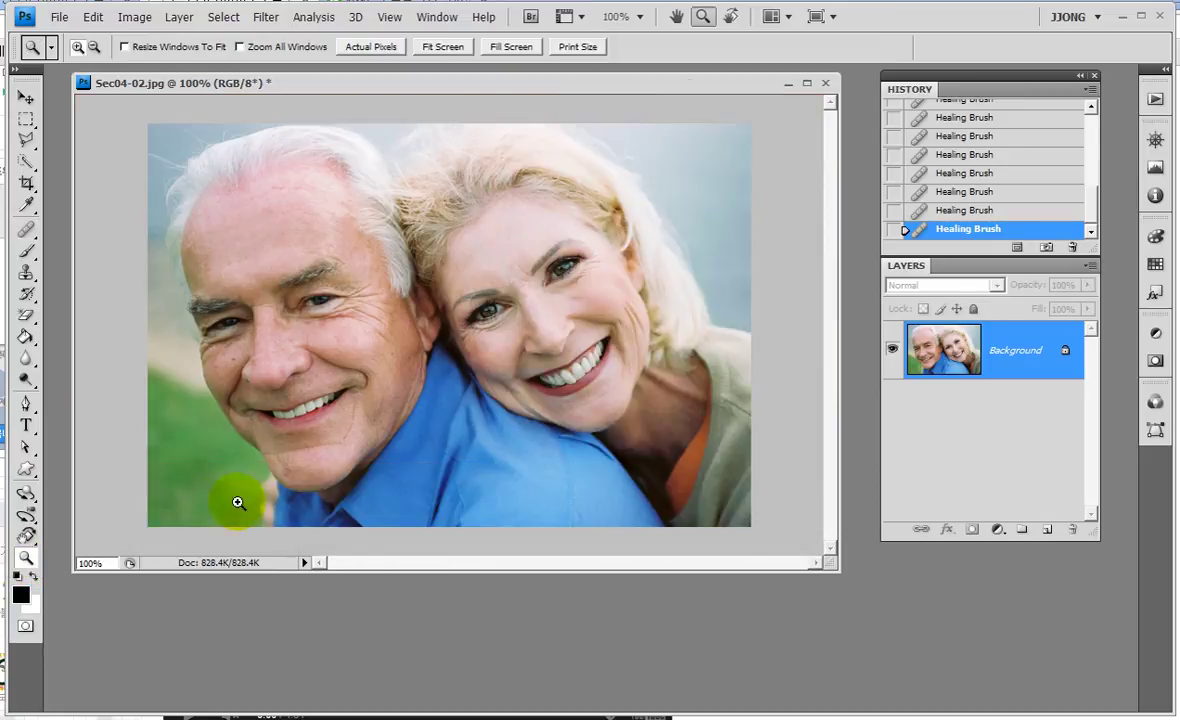
pyautogui.moveTo(228, 170); pyautogui.dragTo(345, 222)
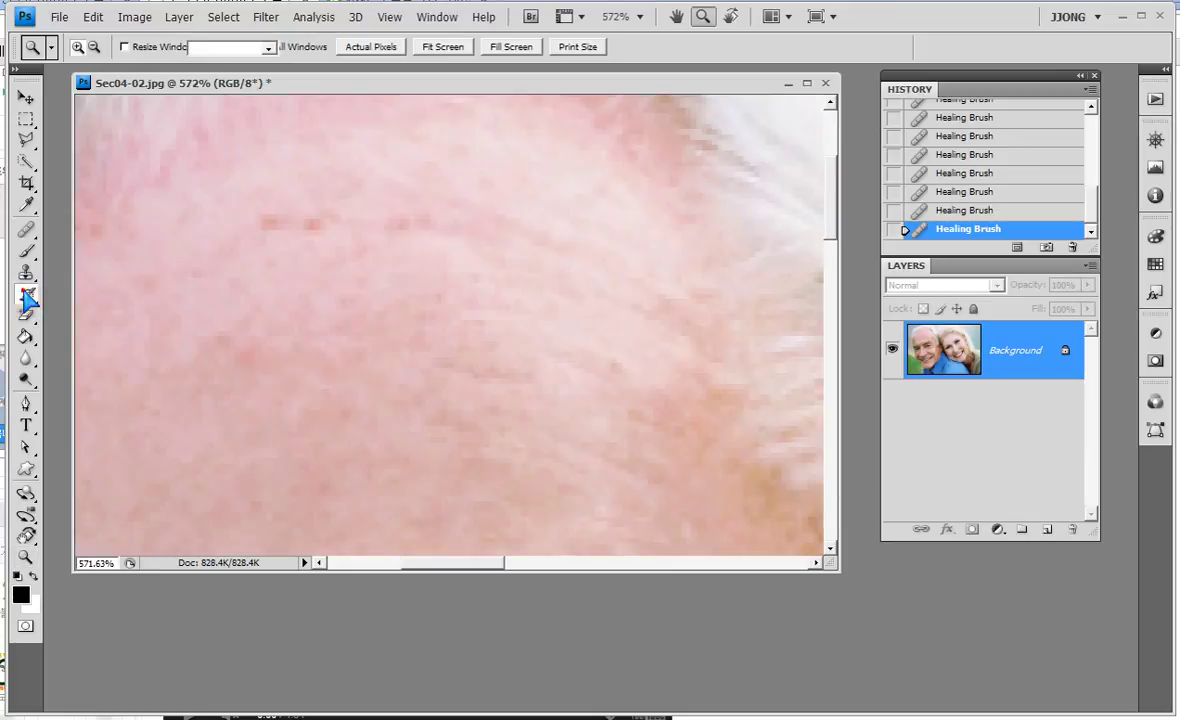
pyautogui.click(26, 293)
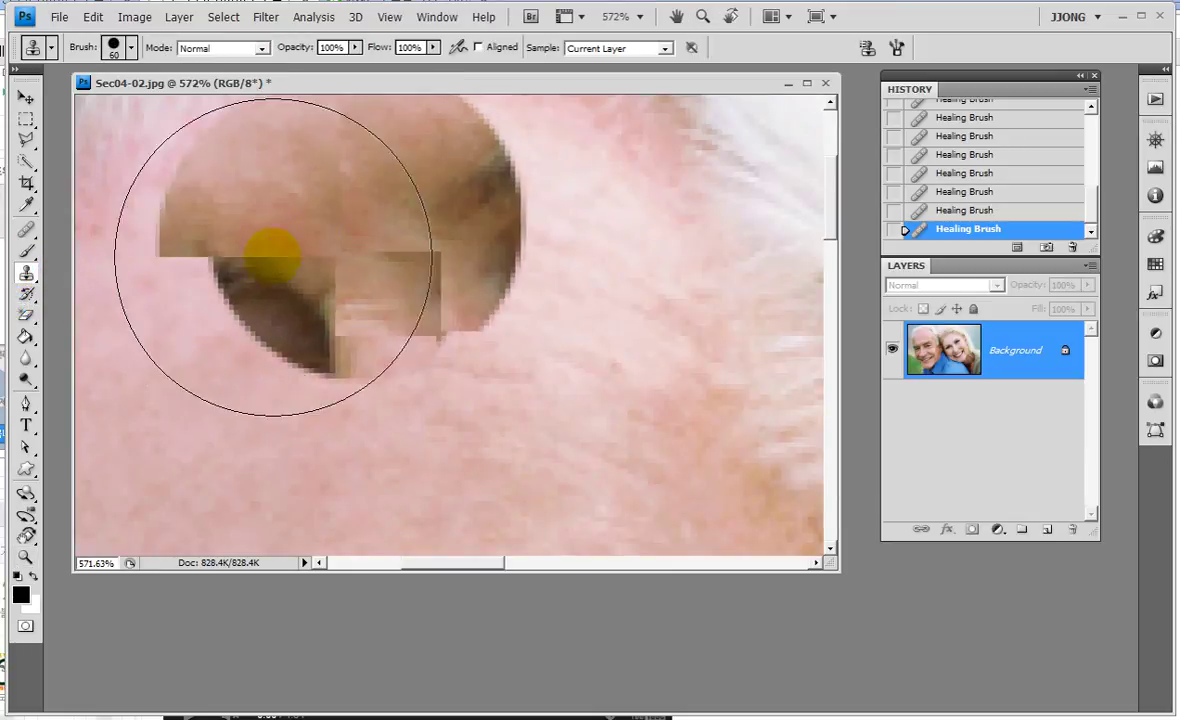
pyautogui.press('[')
pyautogui.press('[')
pyautogui.press('[')
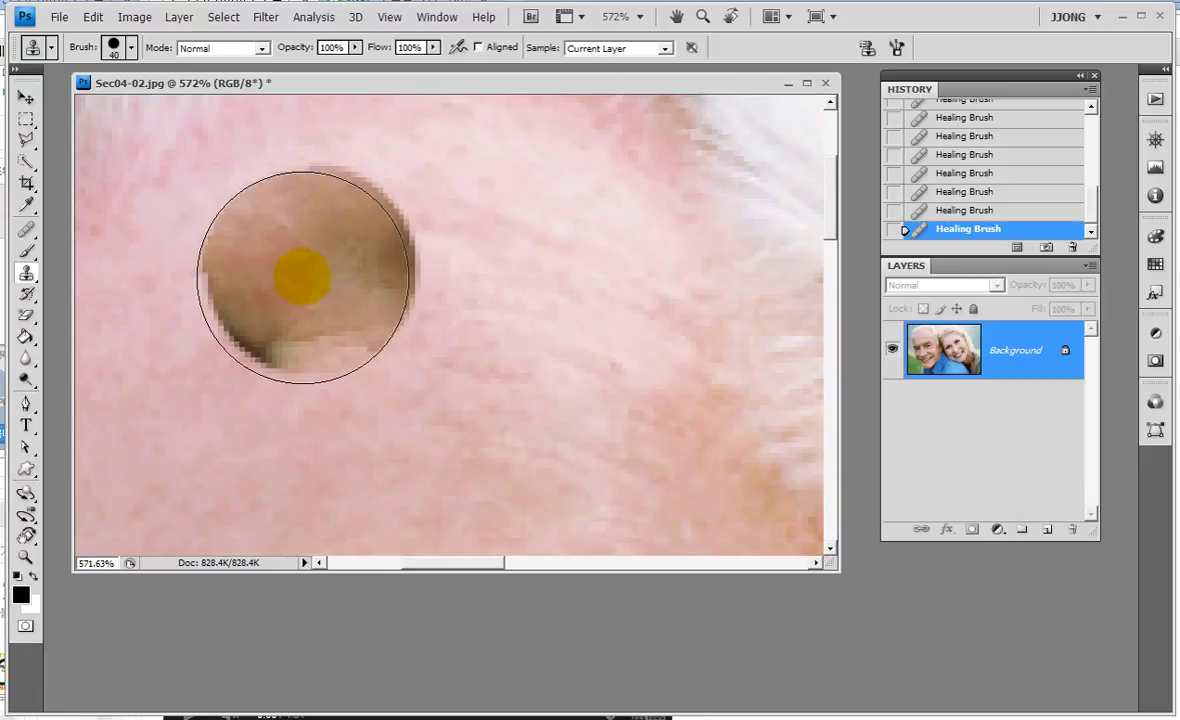
pyautogui.press('[')
pyautogui.press('[')
pyautogui.press('[')
pyautogui.press('[')
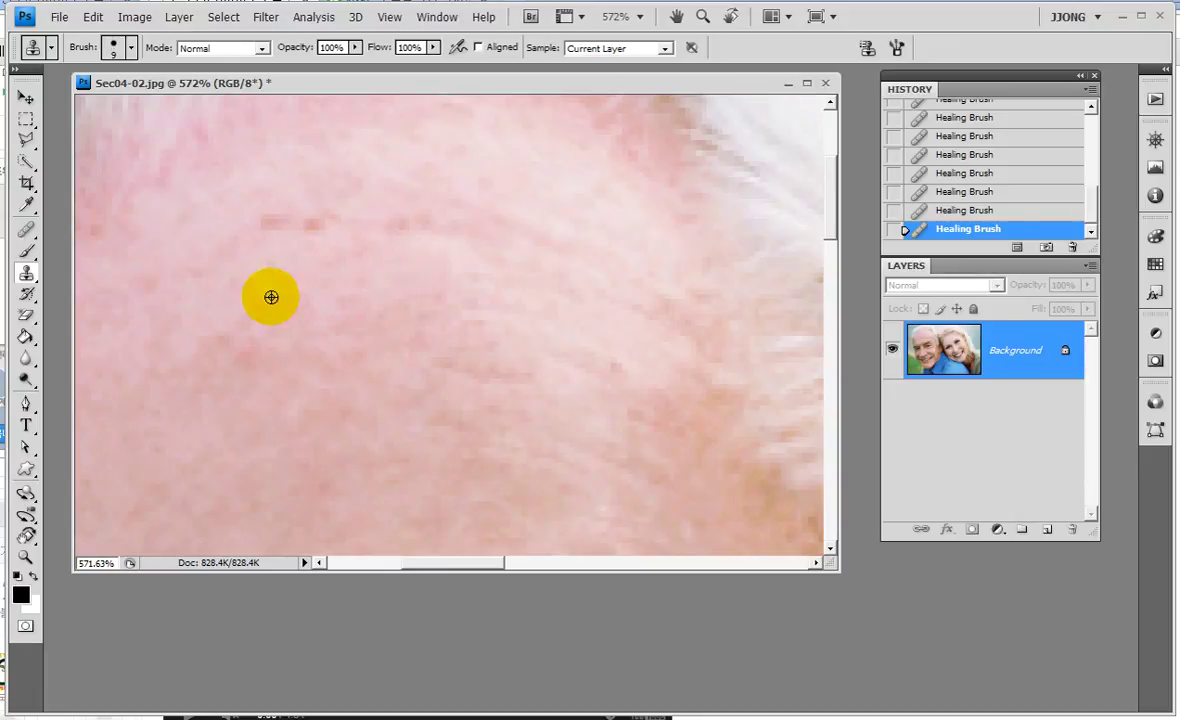
pyautogui.click(267, 241)
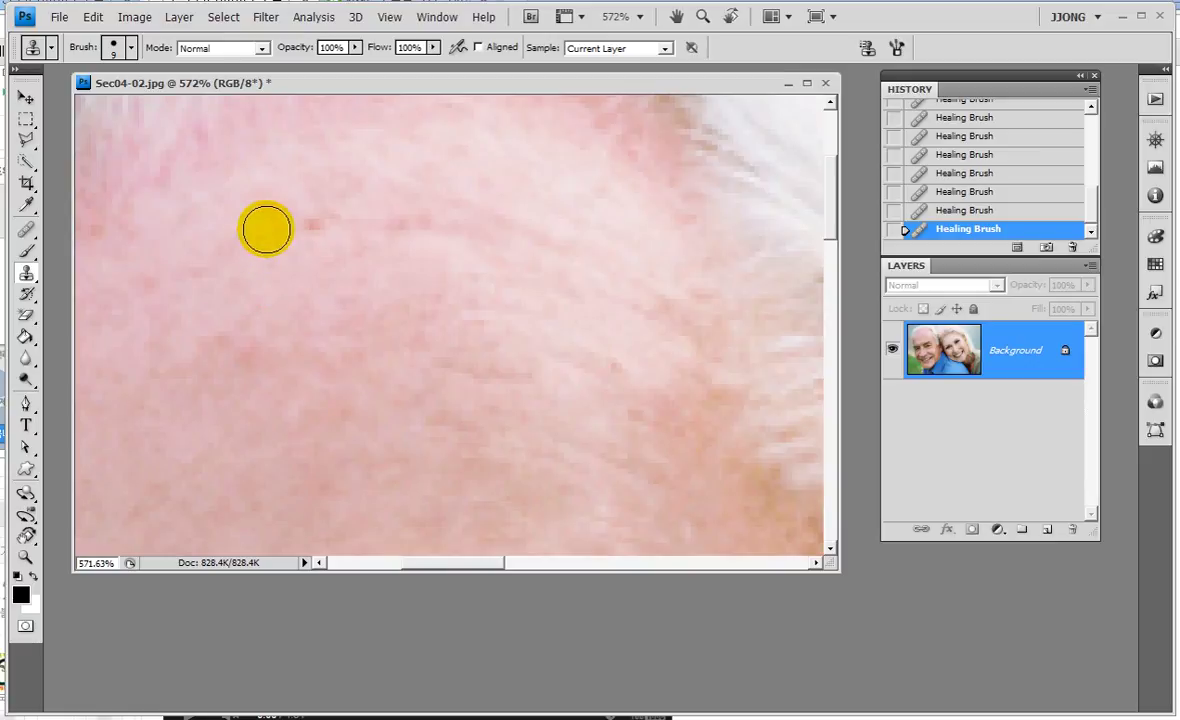
# Step: Clone clean skin over the red forehead line and nearby blotches
pyautogui.click(335, 224)
pyautogui.click(282, 224)
pyautogui.click(361, 259)
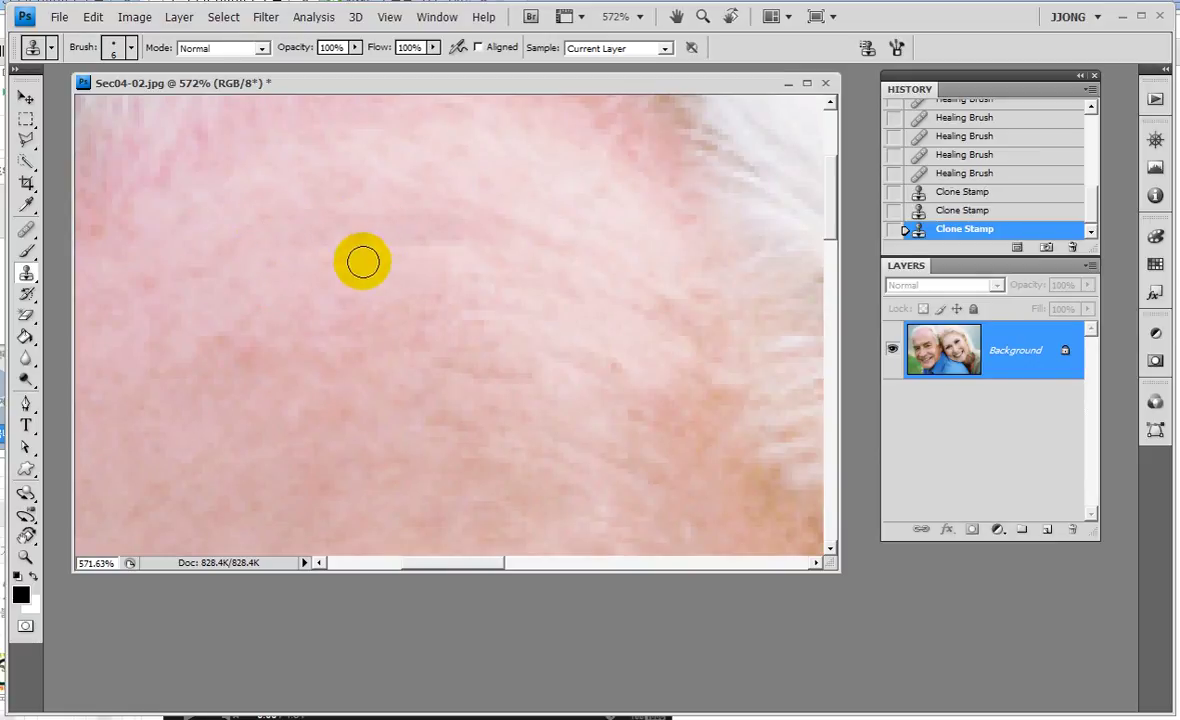
pyautogui.click(429, 245)
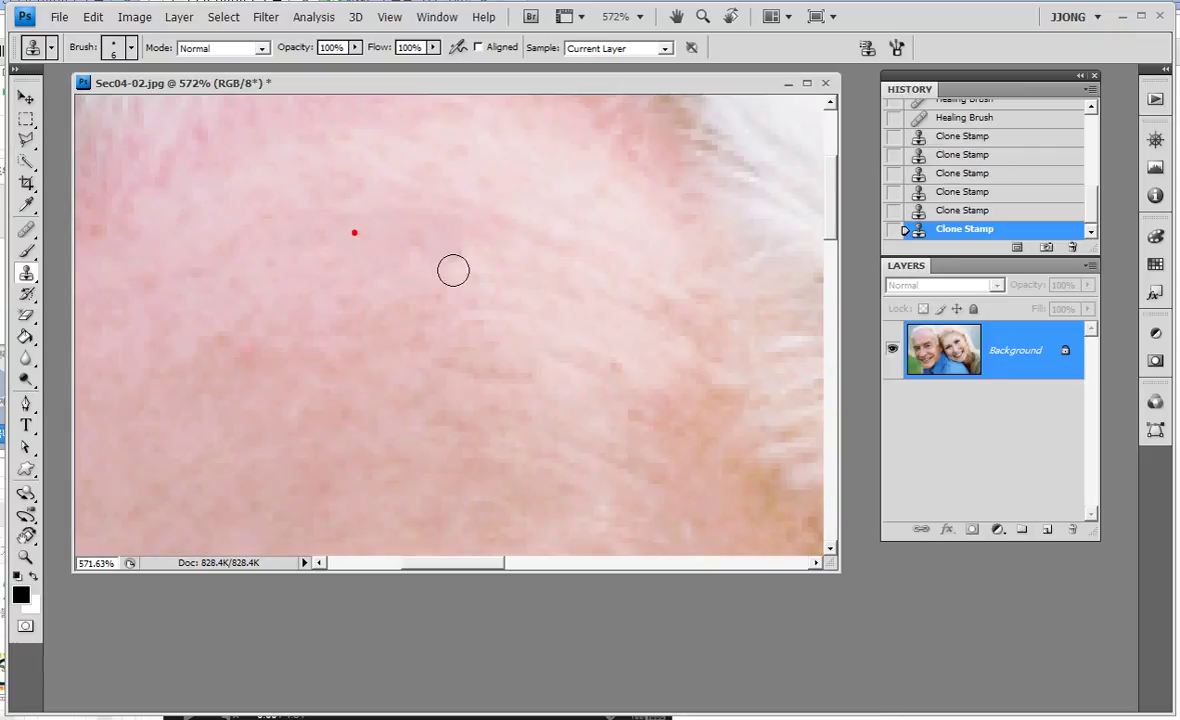
pyautogui.click(446, 281)
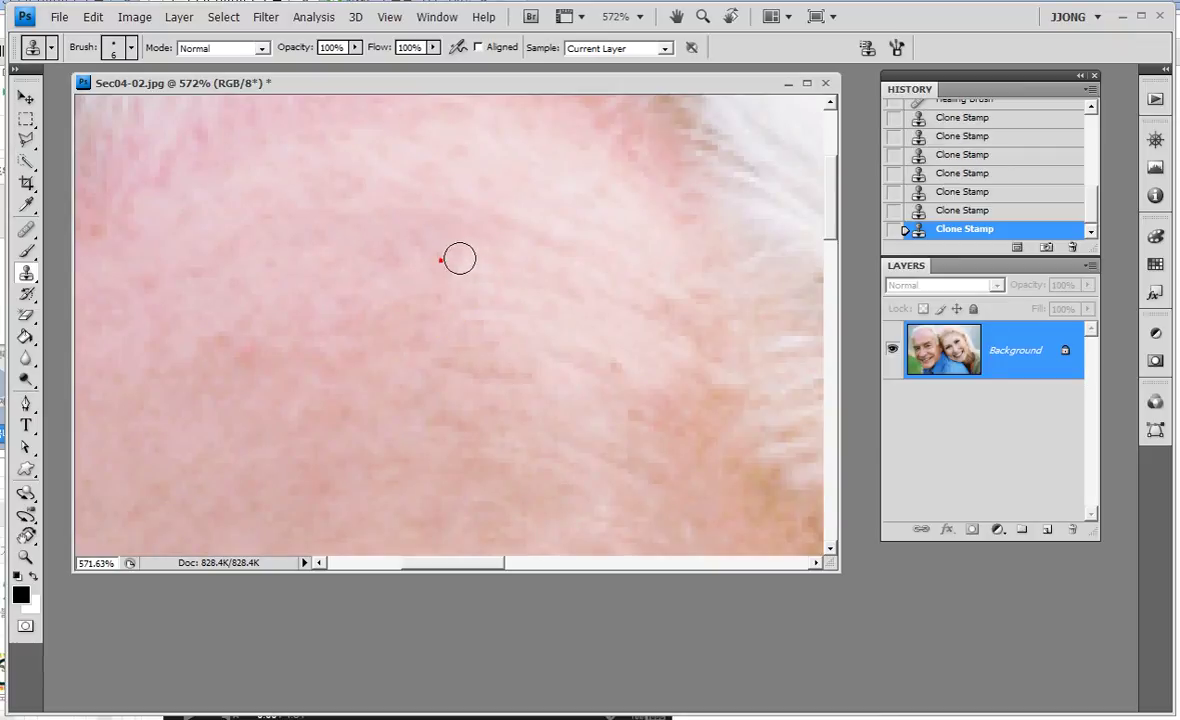
pyautogui.click(485, 232)
pyautogui.click(545, 305)
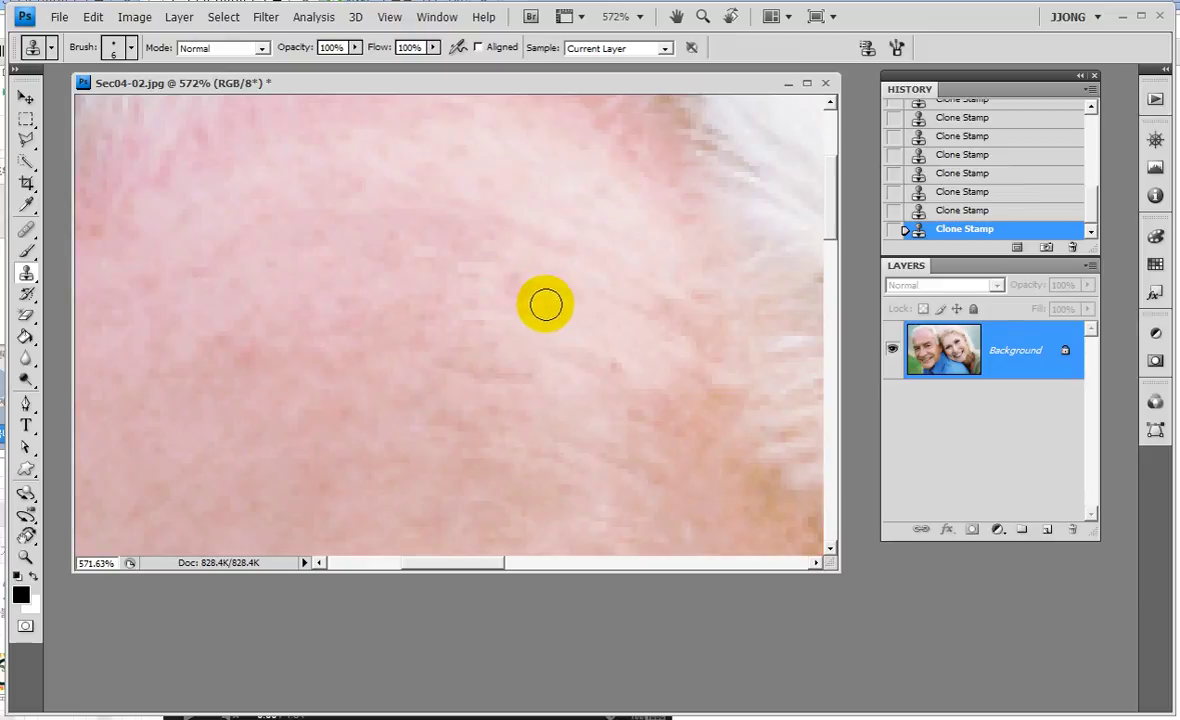
# Step: Resample skin, cover spots near the forehead edge by the ear, then view at 100%
pyautogui.keyDown('alt'); pyautogui.click(574, 413); pyautogui.keyUp('alt')
pyautogui.moveTo(461, 361); pyautogui.dragTo(561, 233)
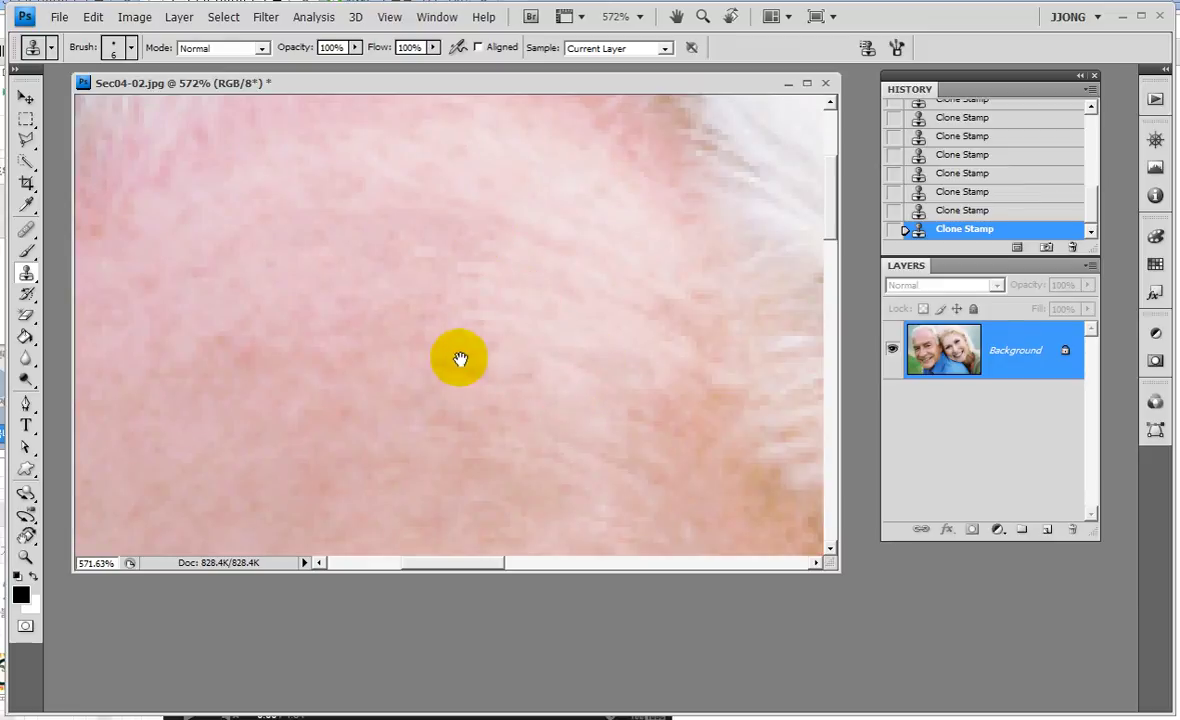
pyautogui.click(461, 345)
pyautogui.moveTo(406, 343)
pyautogui.mouseDown()
pyautogui.moveTo(464, 316)
pyautogui.moveTo(462, 347)
pyautogui.mouseUp()
pyautogui.moveTo(636, 429); pyautogui.dragTo(561, 369)
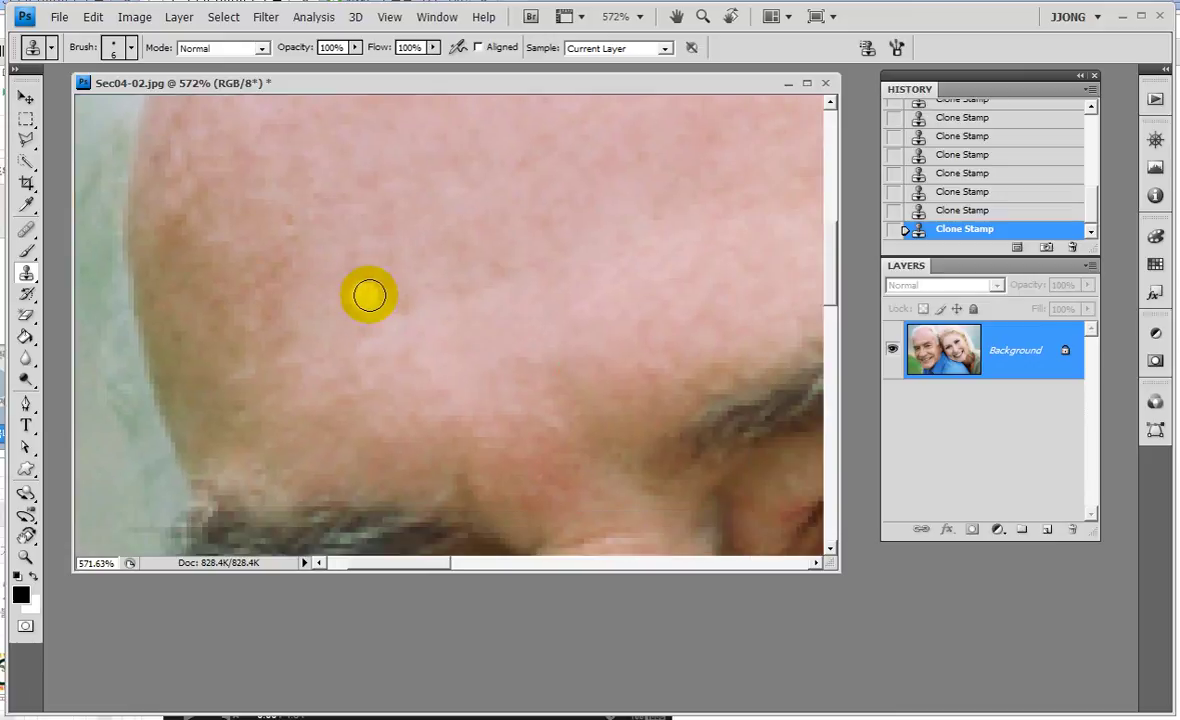
pyautogui.moveTo(368, 323); pyautogui.dragTo(60, 530)
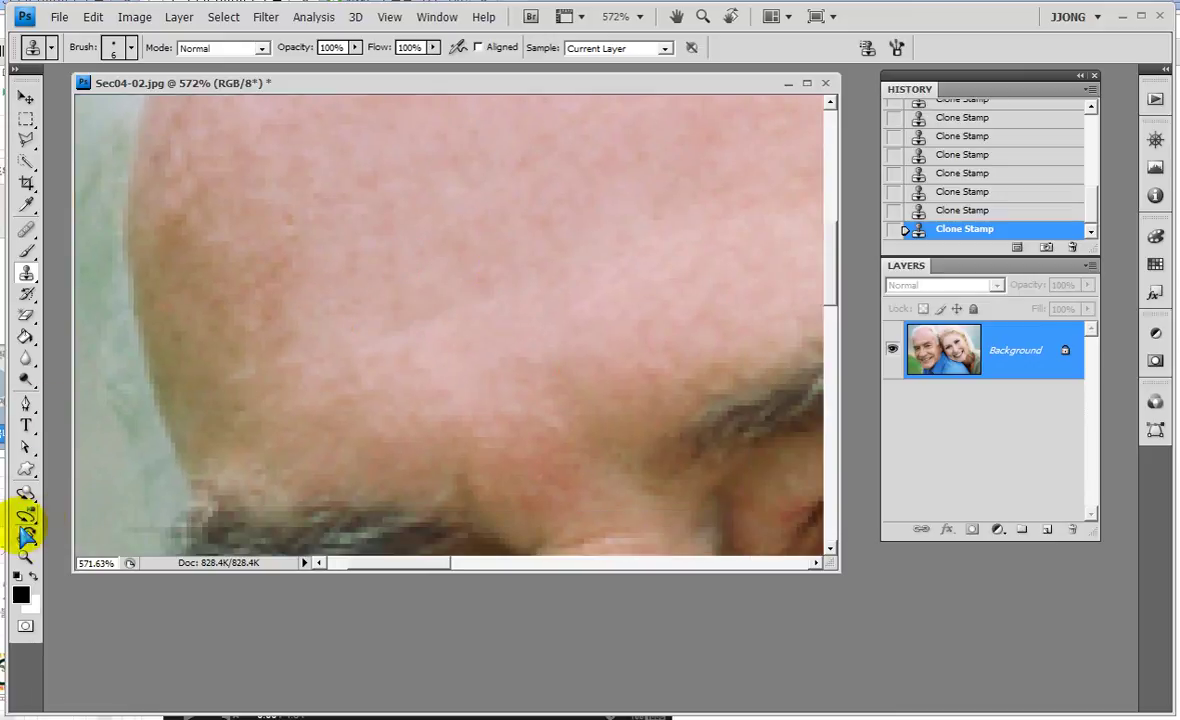
pyautogui.doubleClick(25, 556)
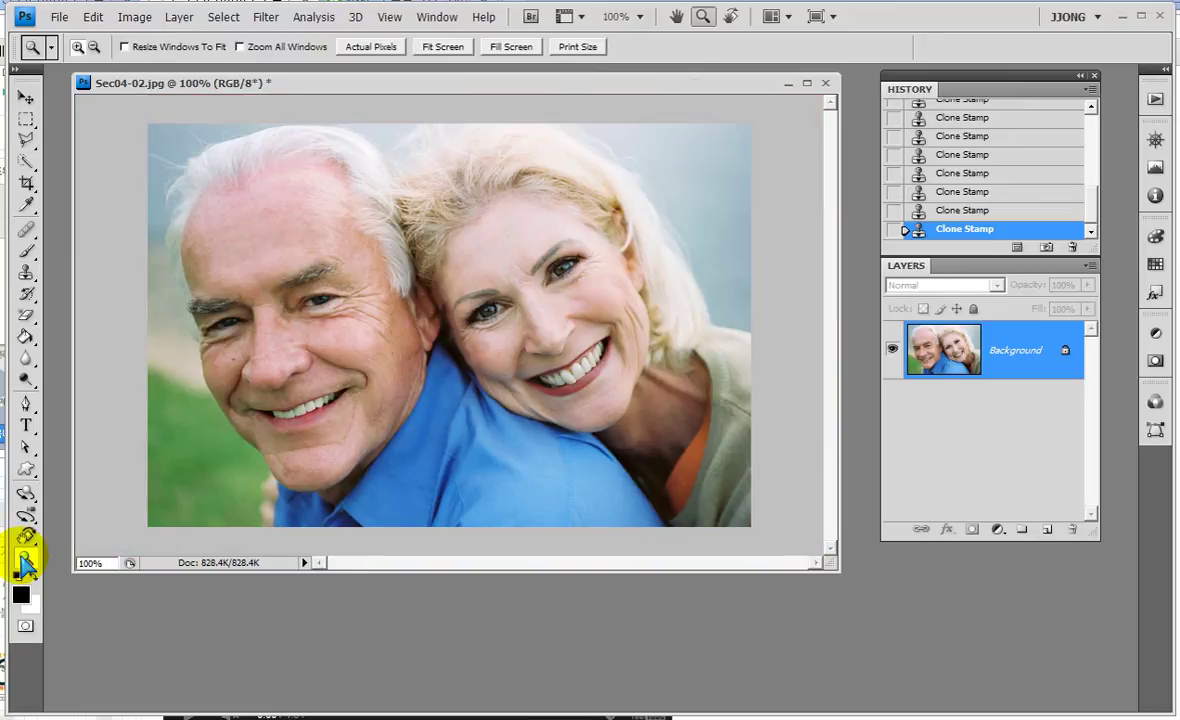
# Step: Zoom in on the man's eye area and open the healing tools flyout
pyautogui.click(300, 248)
pyautogui.click(25, 272)
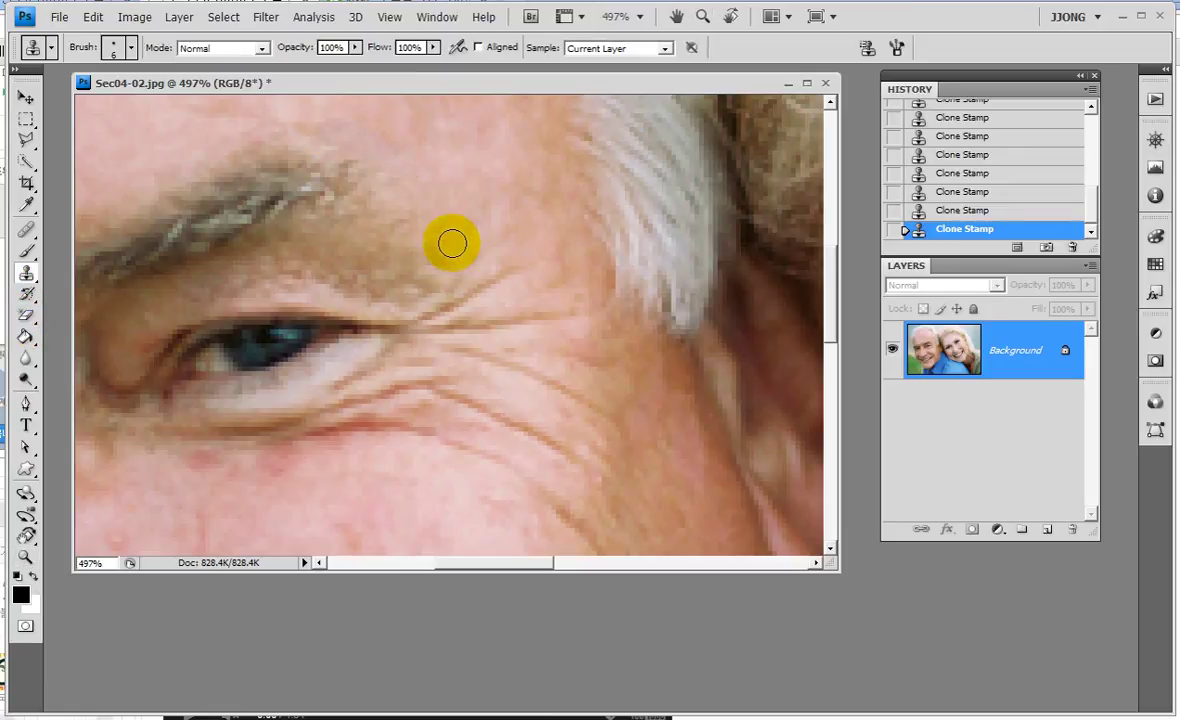
pyautogui.scroll(2, 450, 229)
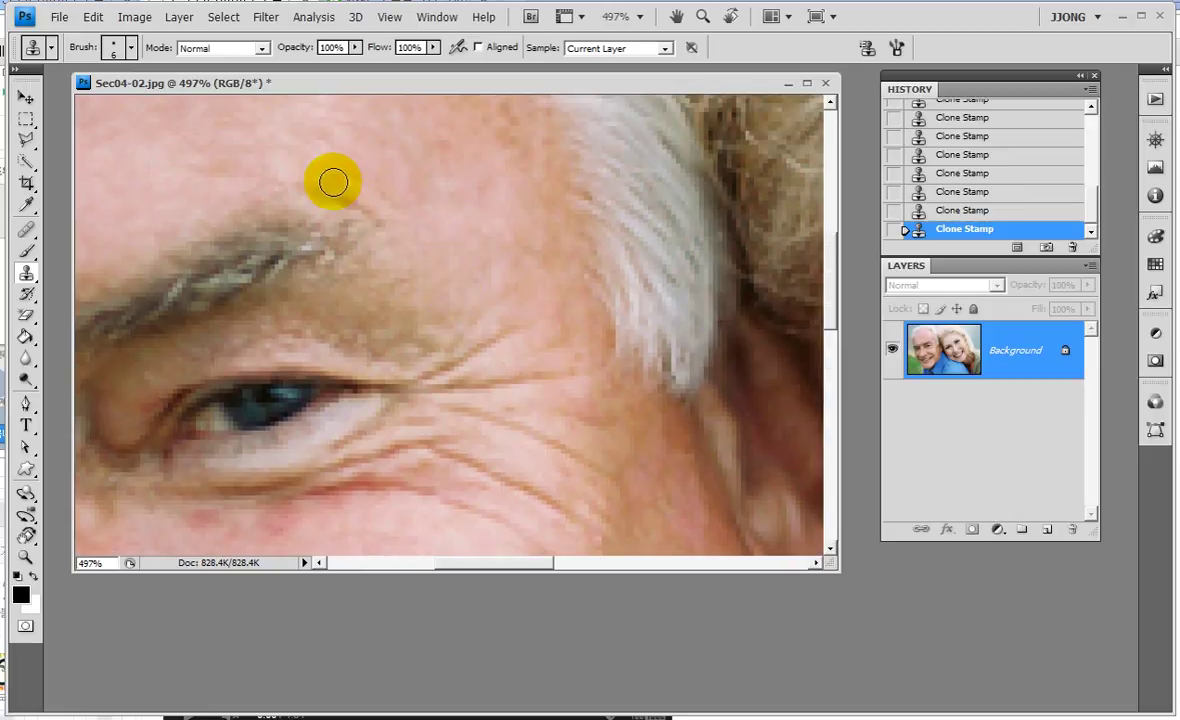
pyautogui.click(28, 271)
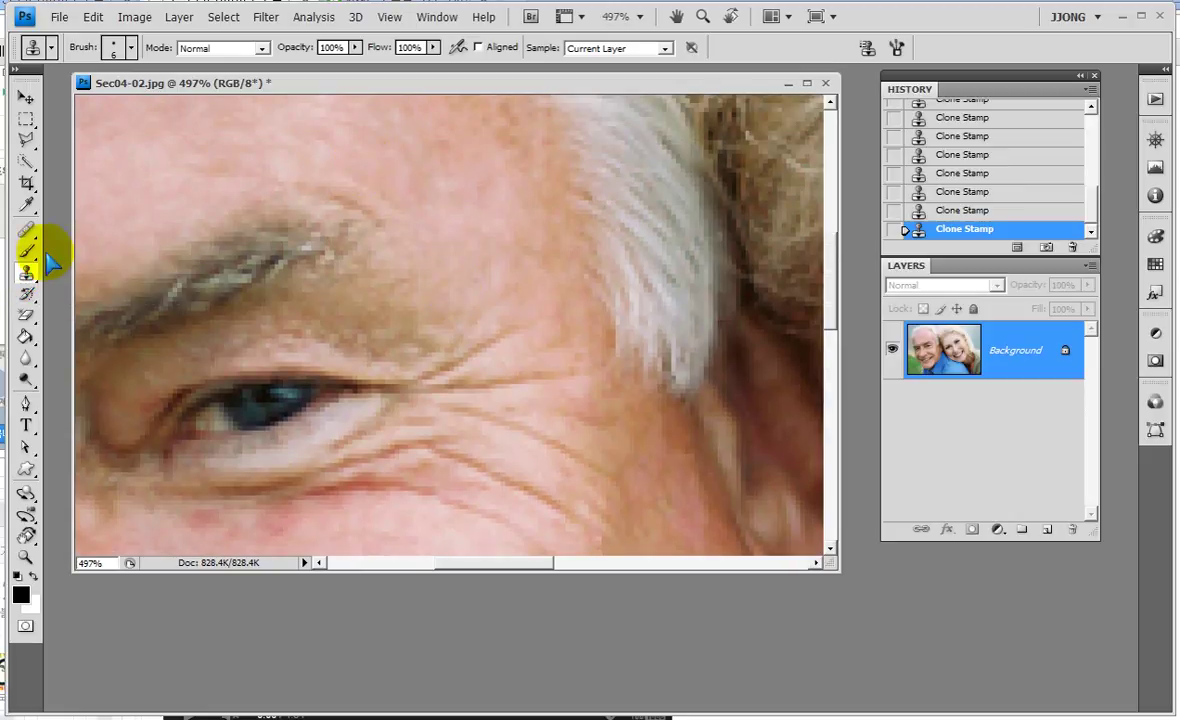
pyautogui.click(27, 230)
pyautogui.moveTo(29, 232); pyautogui.dragTo(140, 272)
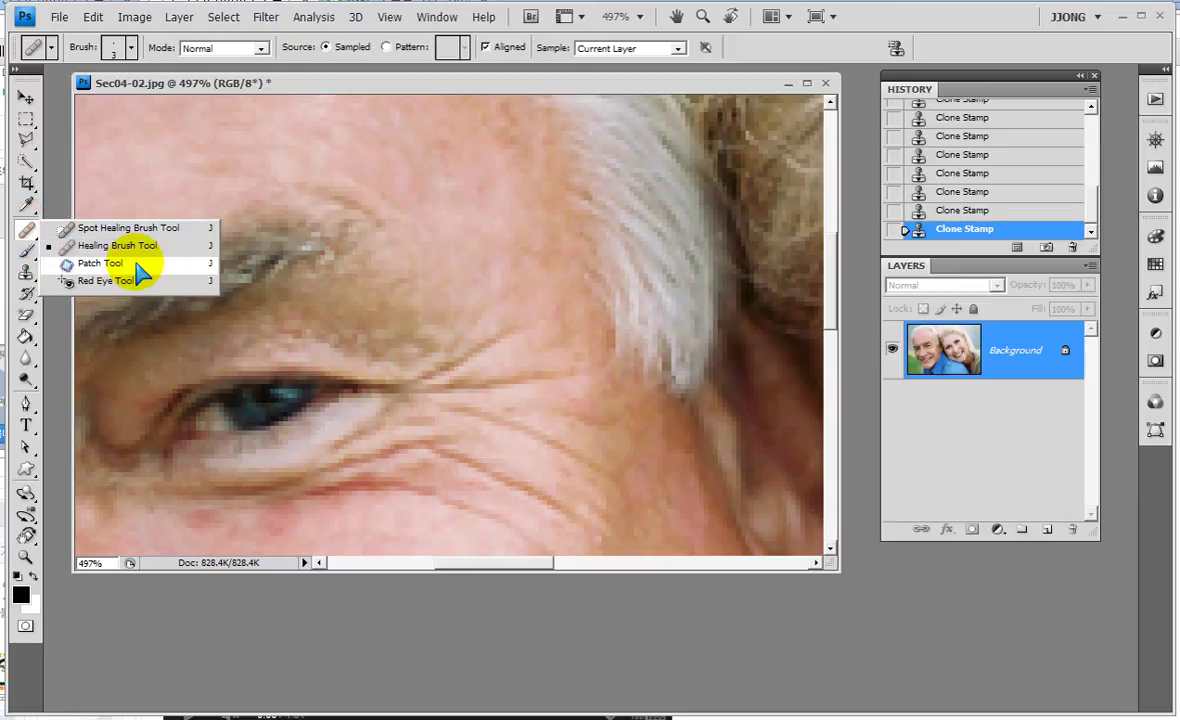
# Step: Patch the wrinkles under the eye with smooth cheek skin and deselect
pyautogui.moveTo(464, 396)
pyautogui.mouseDown()
pyautogui.moveTo(361, 221)
pyautogui.moveTo(361, 180)
pyautogui.mouseUp()
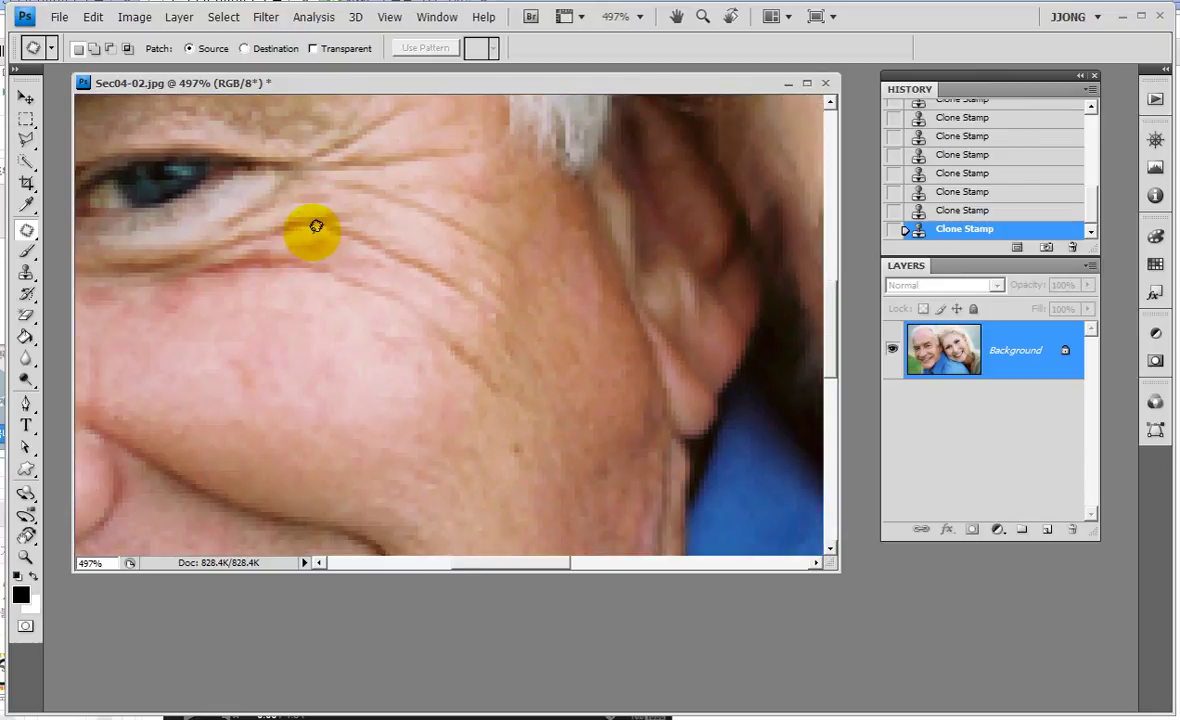
pyautogui.moveTo(341, 190); pyautogui.dragTo(282, 207)
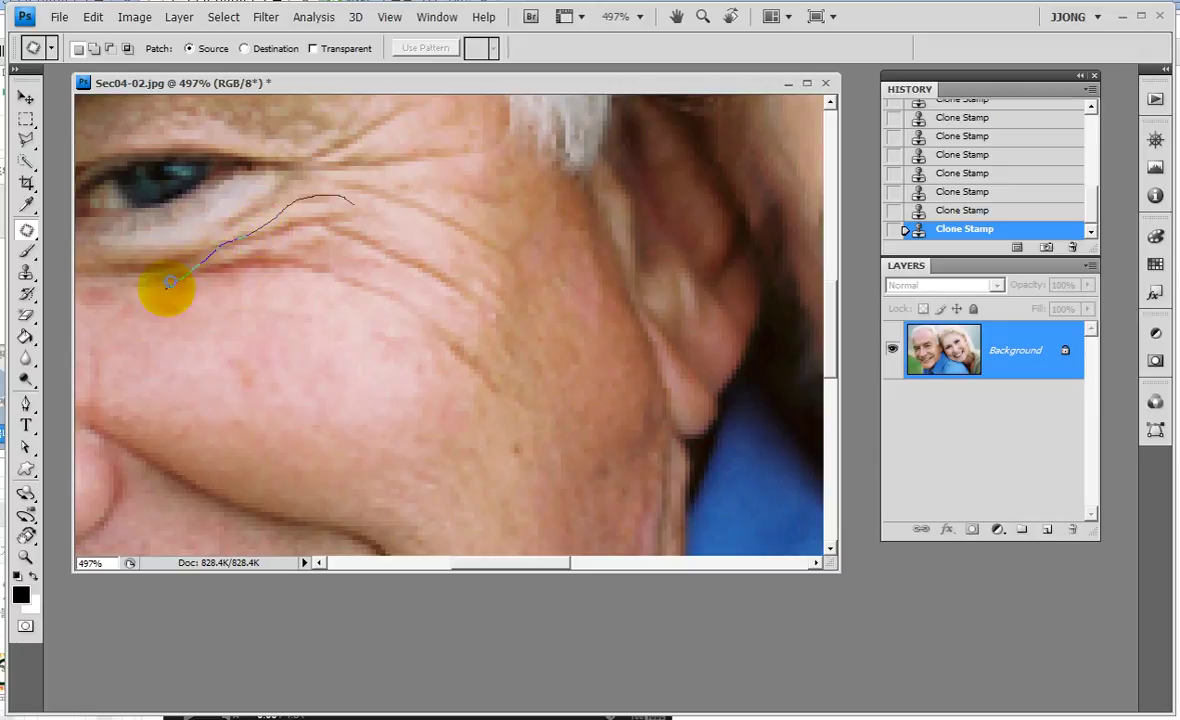
pyautogui.moveTo(164, 304)
pyautogui.mouseDown()
pyautogui.moveTo(391, 313)
pyautogui.moveTo(448, 387)
pyautogui.moveTo(503, 400)
pyautogui.moveTo(563, 342)
pyautogui.moveTo(385, 213)
pyautogui.moveTo(324, 196)
pyautogui.mouseUp()
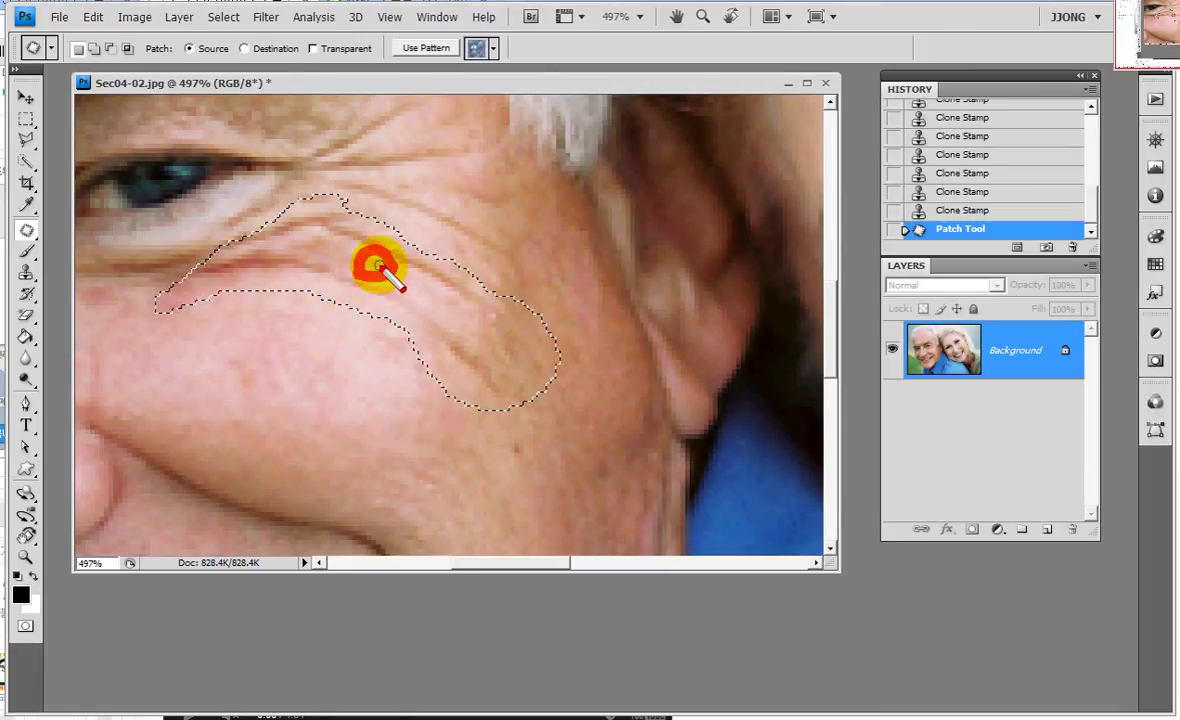
pyautogui.moveTo(358, 293)
pyautogui.mouseDown()
pyautogui.moveTo(289, 408)
pyautogui.moveTo(341, 397)
pyautogui.mouseUp()
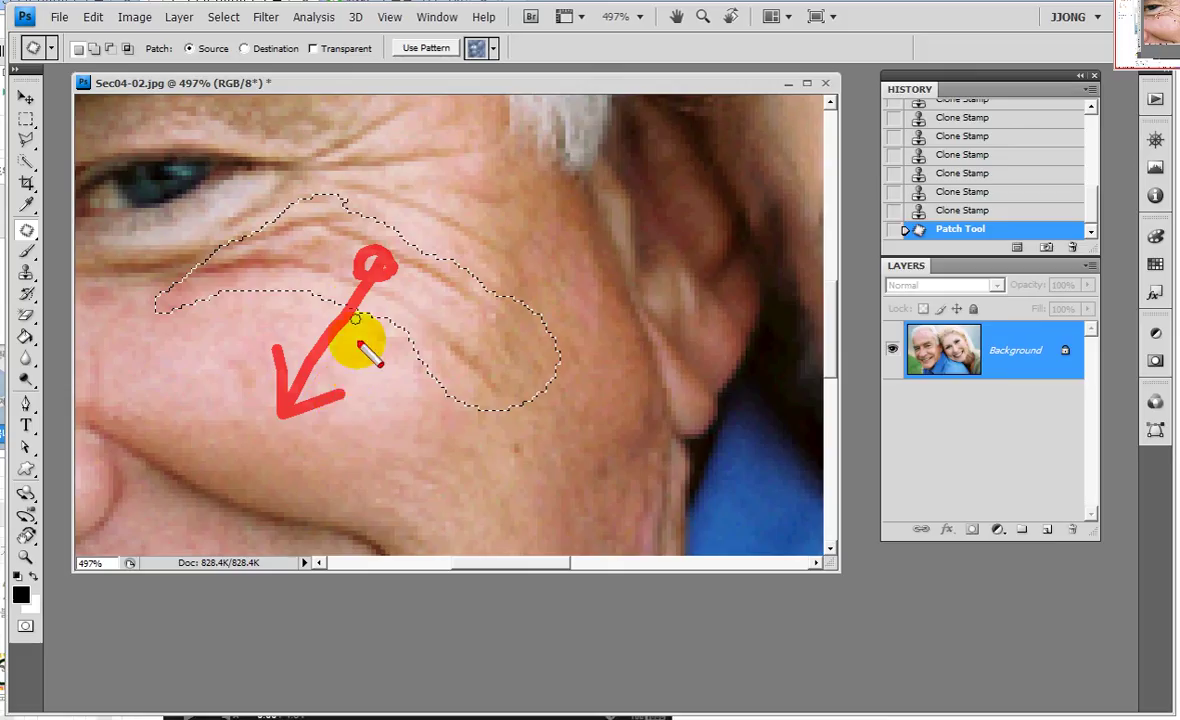
pyautogui.press('Escape')
pyautogui.moveTo(371, 276); pyautogui.dragTo(336, 350)
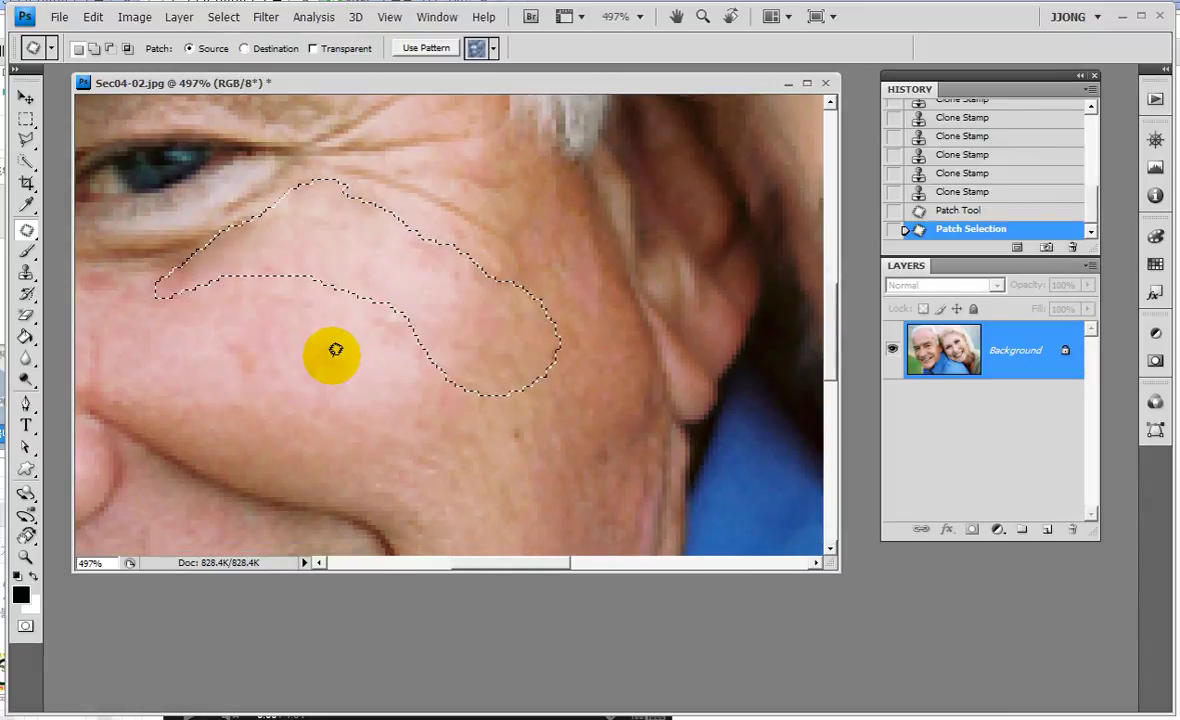
pyautogui.hotkey('ctrl', 'd')
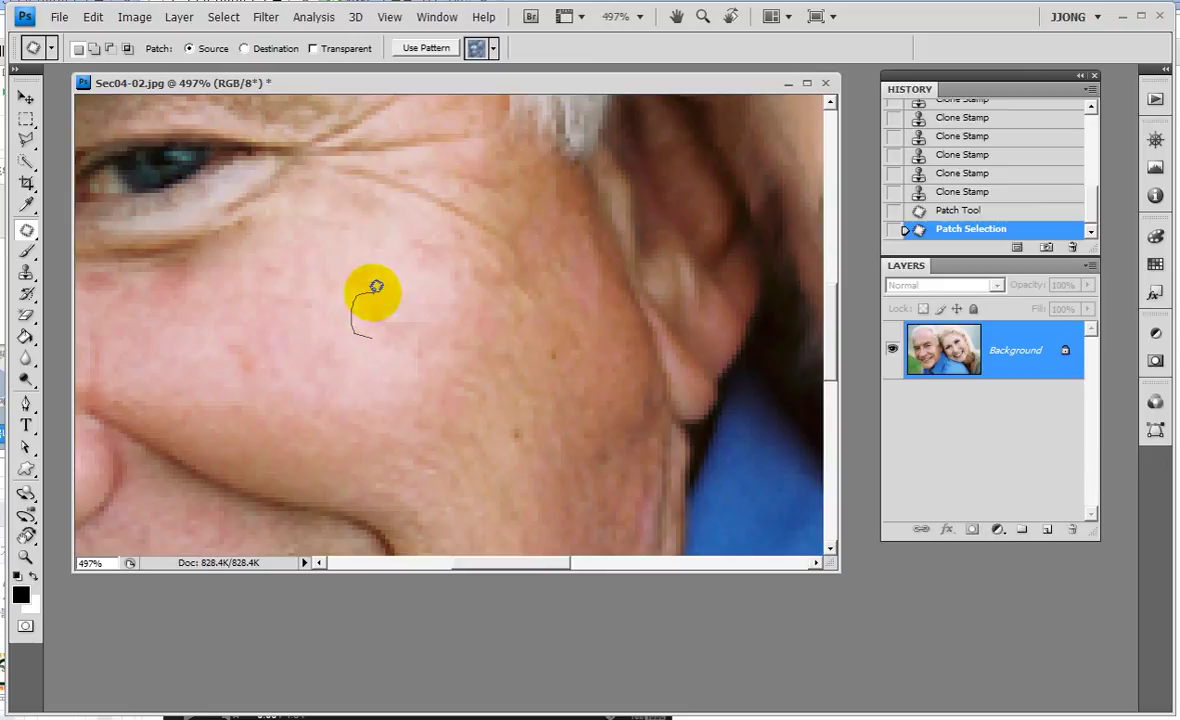
# Step: Patch the dark cheek spots and a blemish near the eyebrow with clean skin
pyautogui.moveTo(364, 288)
pyautogui.mouseDown()
pyautogui.moveTo(377, 335)
pyautogui.moveTo(352, 407)
pyautogui.mouseUp()
pyautogui.moveTo(216, 348)
pyautogui.mouseDown()
pyautogui.moveTo(270, 350)
pyautogui.moveTo(319, 284)
pyautogui.mouseUp()
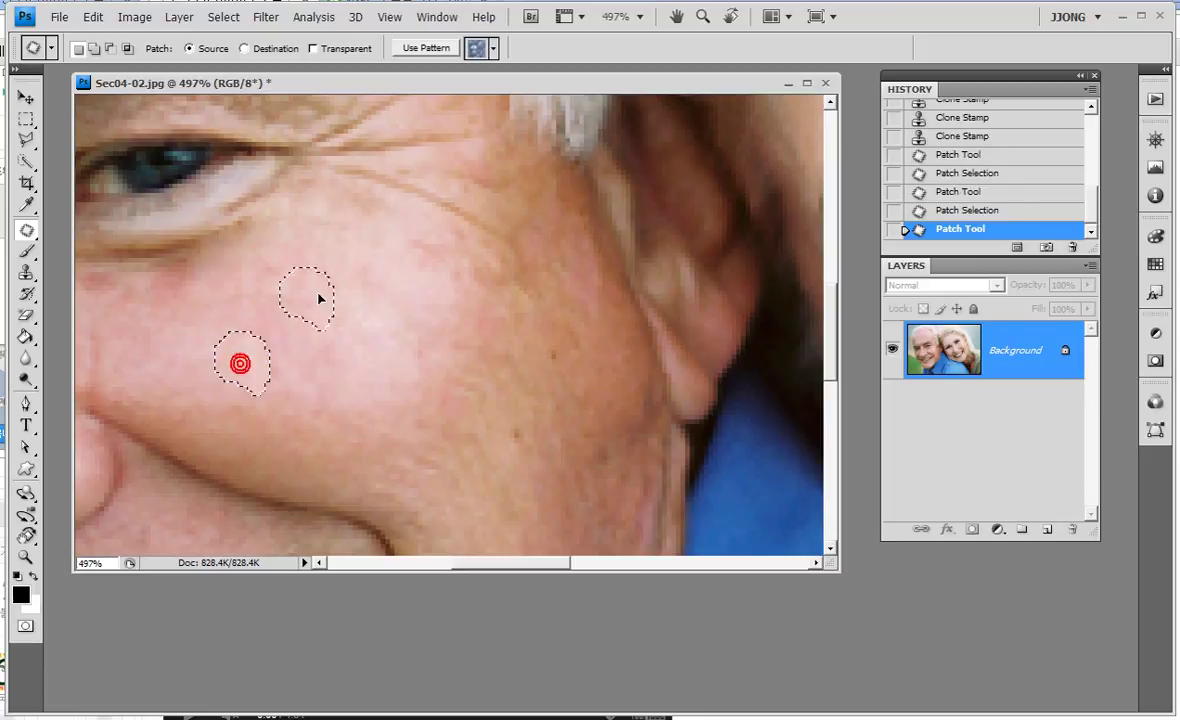
pyautogui.click(545, 418)
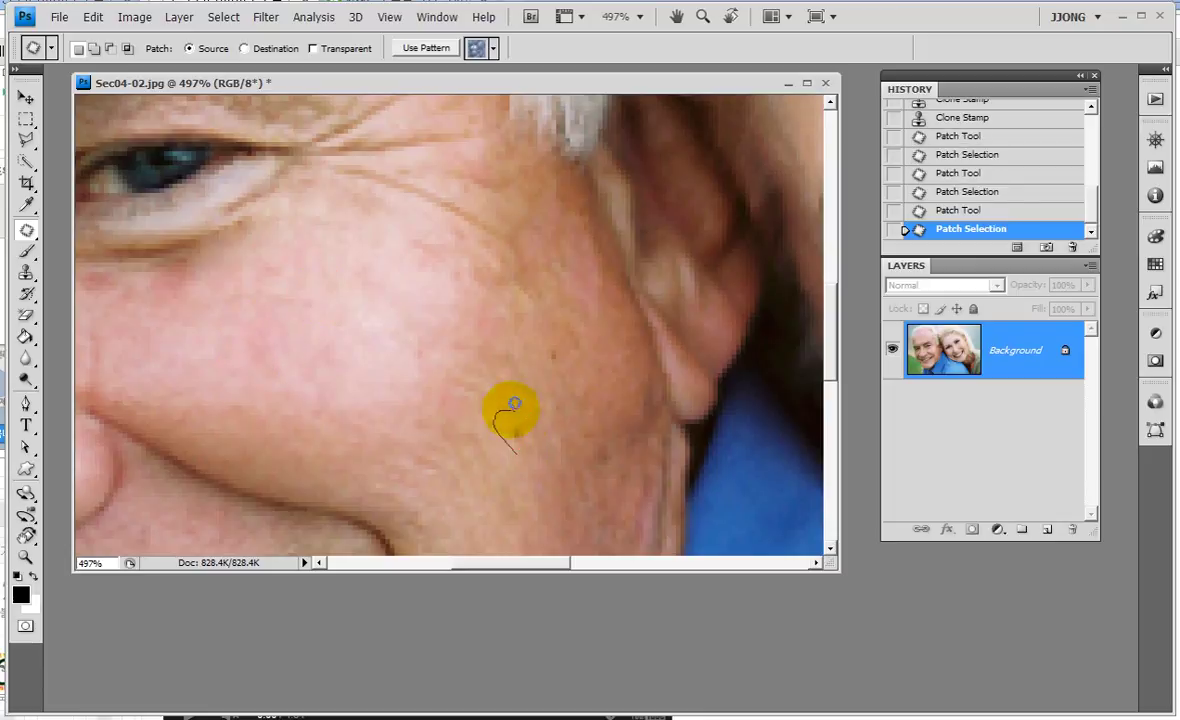
pyautogui.moveTo(510, 404)
pyautogui.mouseDown()
pyautogui.moveTo(559, 360)
pyautogui.moveTo(578, 362)
pyautogui.moveTo(435, 308)
pyautogui.mouseUp()
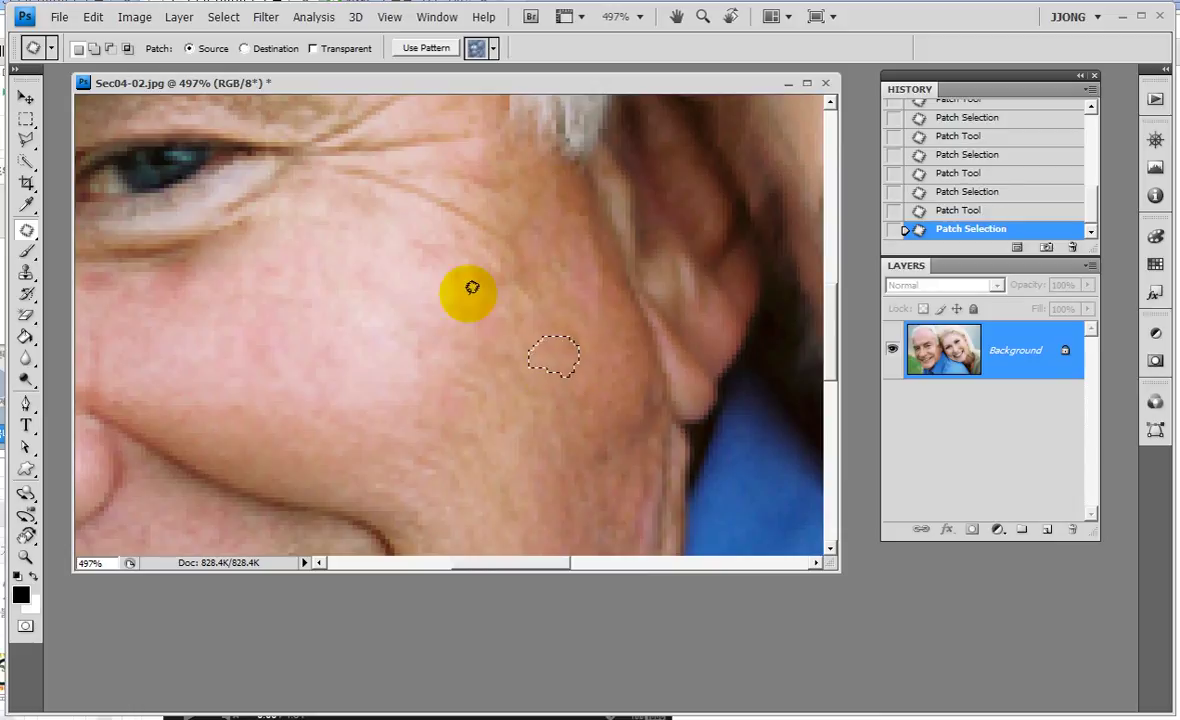
pyautogui.moveTo(417, 222)
pyautogui.mouseDown()
pyautogui.moveTo(516, 289)
pyautogui.moveTo(548, 296)
pyautogui.mouseUp()
pyautogui.moveTo(429, 237); pyautogui.dragTo(385, 330)
pyautogui.moveTo(321, 171)
pyautogui.mouseDown()
pyautogui.moveTo(395, 148)
pyautogui.moveTo(404, 293)
pyautogui.mouseUp()
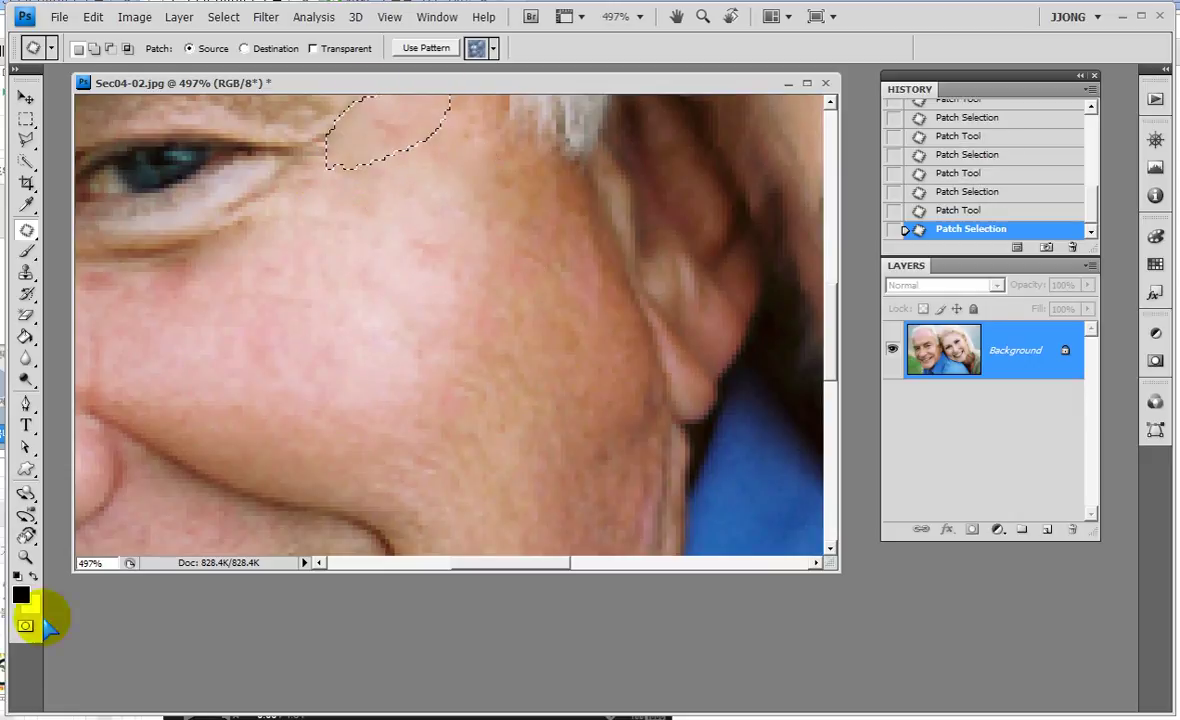
# Step: Zoom in on the chin and patch its crease with smooth skin
pyautogui.click(26, 556)
pyautogui.doubleClick(26, 556)
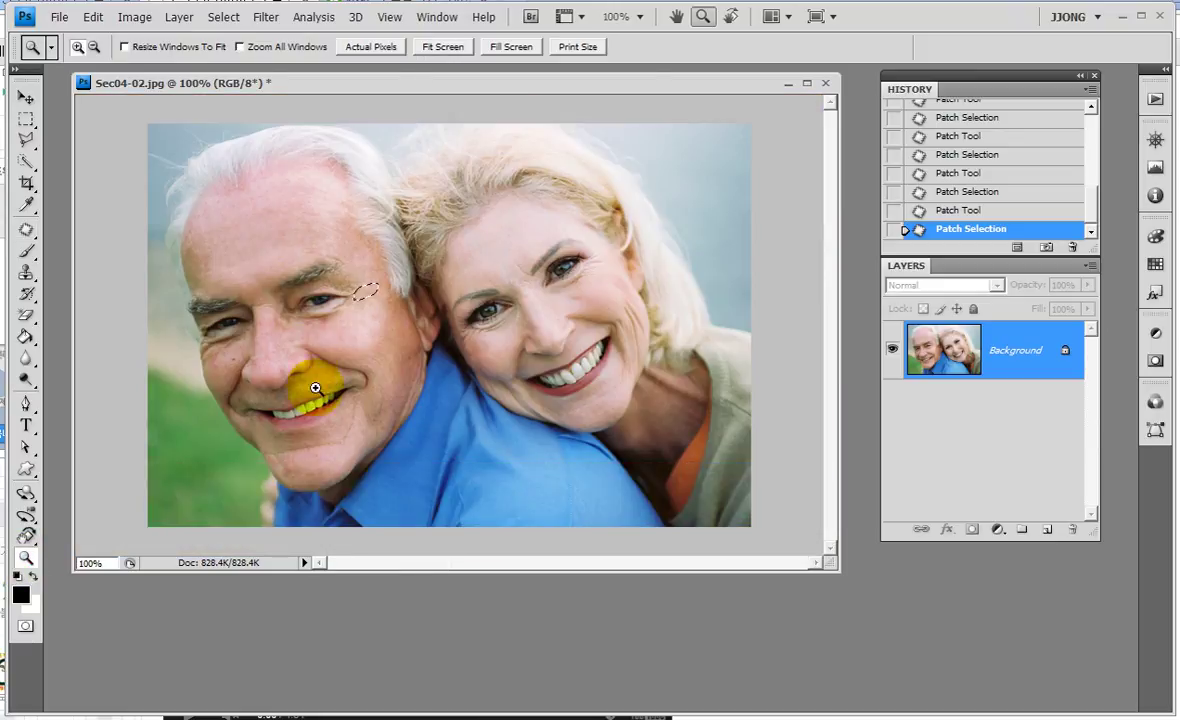
pyautogui.moveTo(279, 403); pyautogui.dragTo(363, 452)
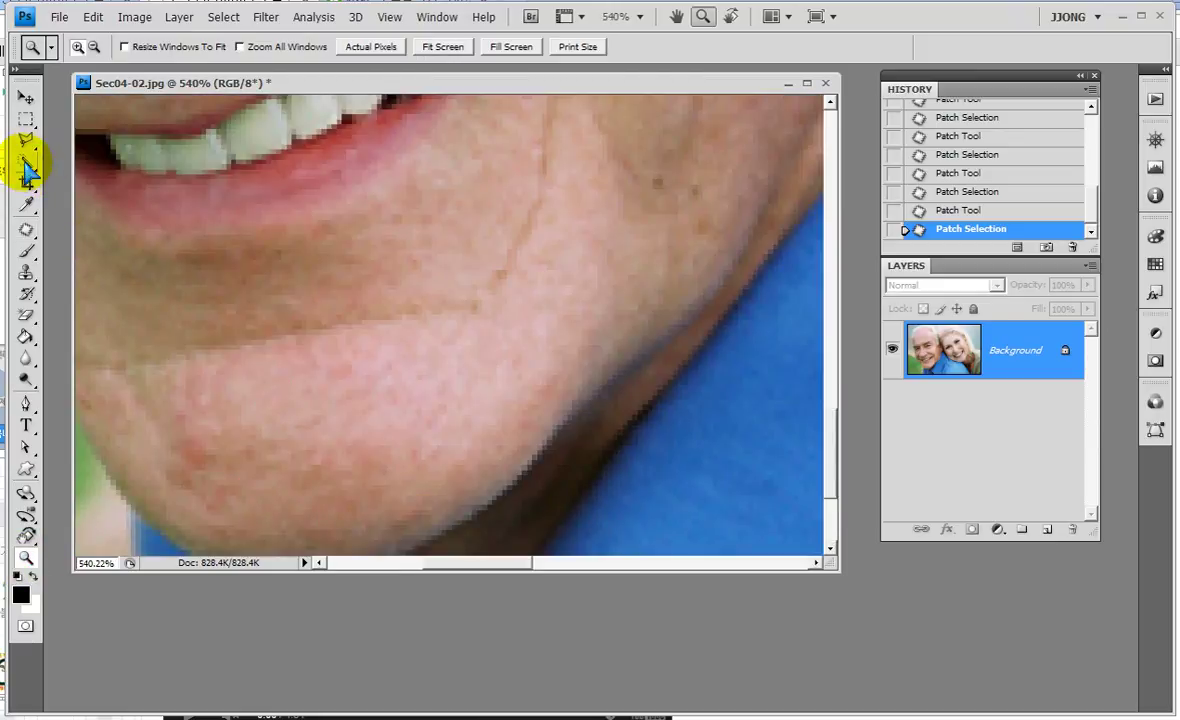
pyautogui.click(26, 231)
pyautogui.moveTo(110, 380)
pyautogui.mouseDown()
pyautogui.moveTo(382, 342)
pyautogui.moveTo(469, 311)
pyautogui.moveTo(137, 324)
pyautogui.moveTo(113, 384)
pyautogui.mouseUp()
pyautogui.moveTo(238, 387); pyautogui.dragTo(271, 422)
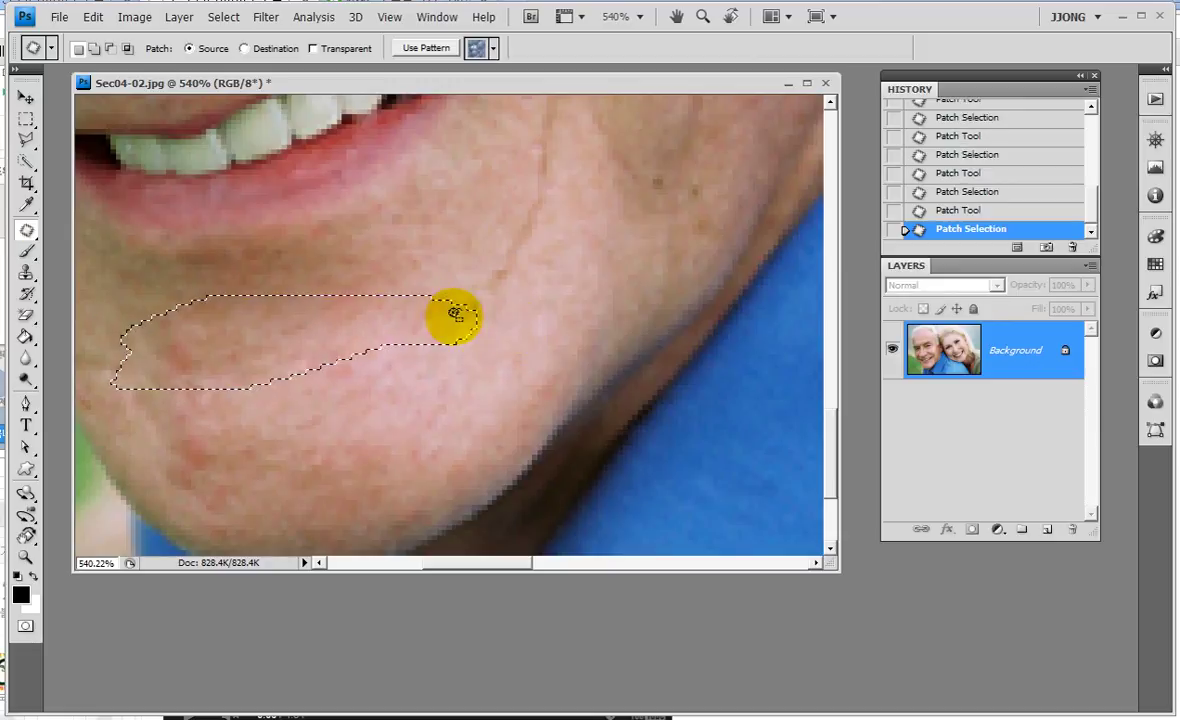
# Step: Patch the remaining lower and upper cheek spots, then view the photo at 100%
pyautogui.moveTo(453, 284)
pyautogui.mouseDown()
pyautogui.moveTo(571, 150)
pyautogui.moveTo(448, 303)
pyautogui.moveTo(325, 383)
pyautogui.moveTo(527, 263)
pyautogui.mouseUp()
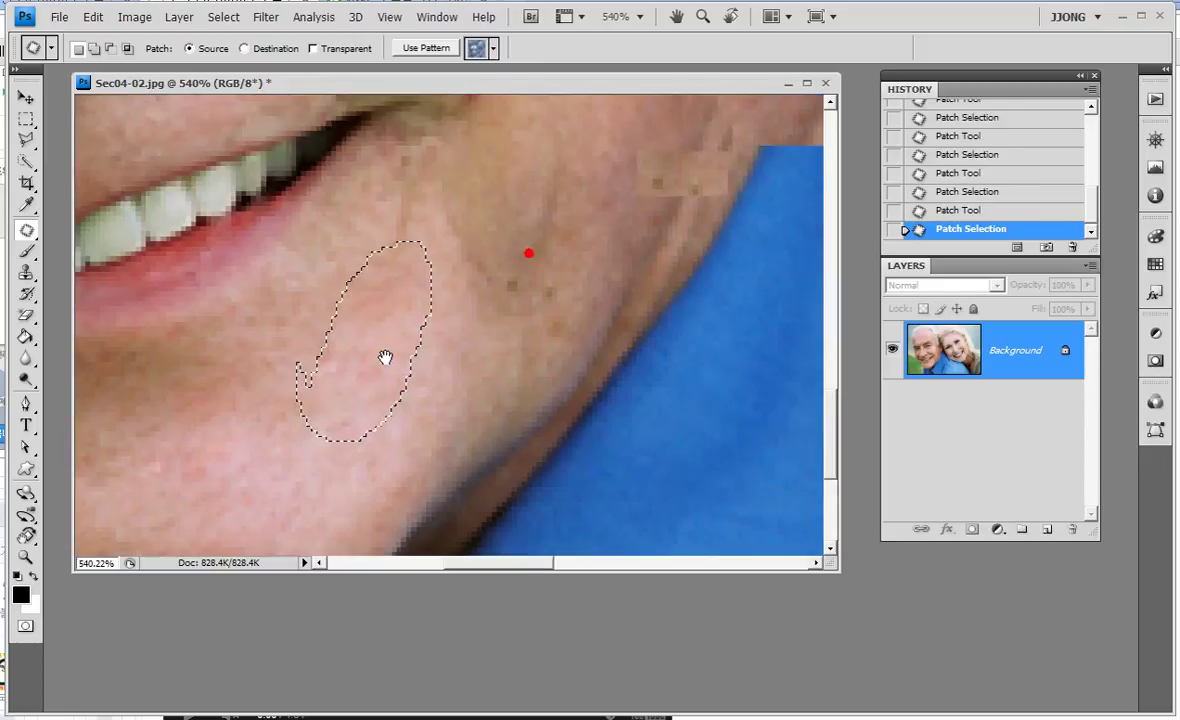
pyautogui.moveTo(356, 250); pyautogui.dragTo(515, 378)
pyautogui.moveTo(509, 292); pyautogui.dragTo(337, 411)
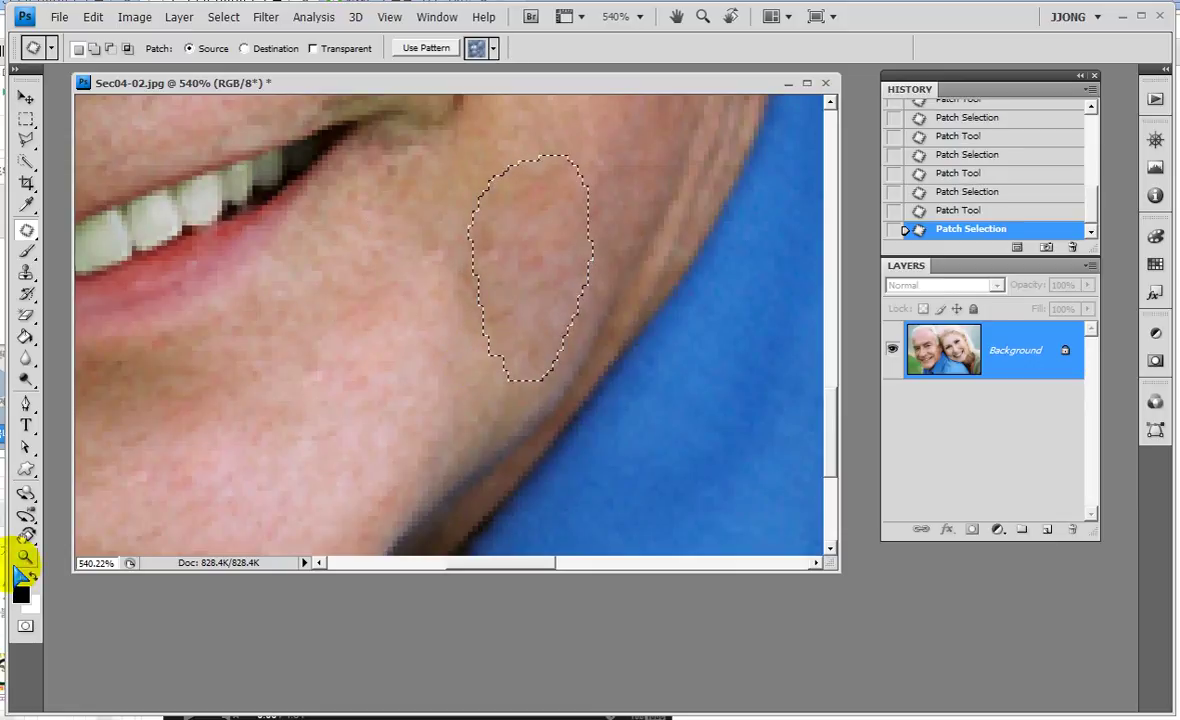
pyautogui.doubleClick(26, 557)
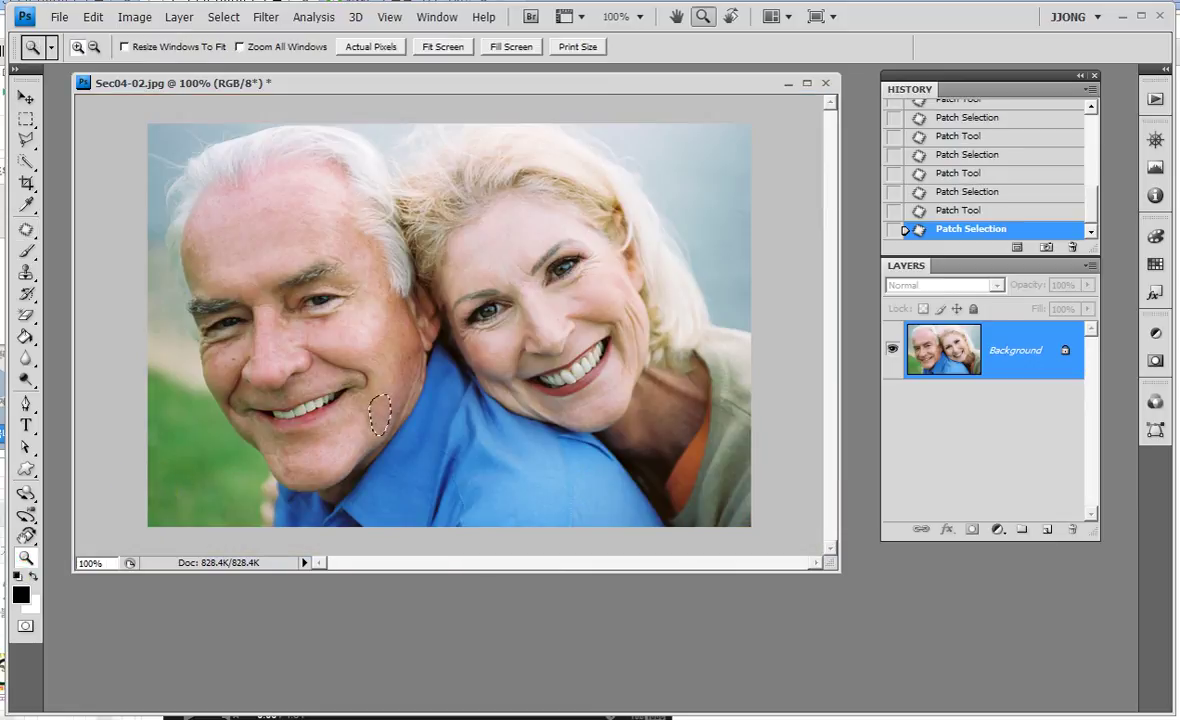